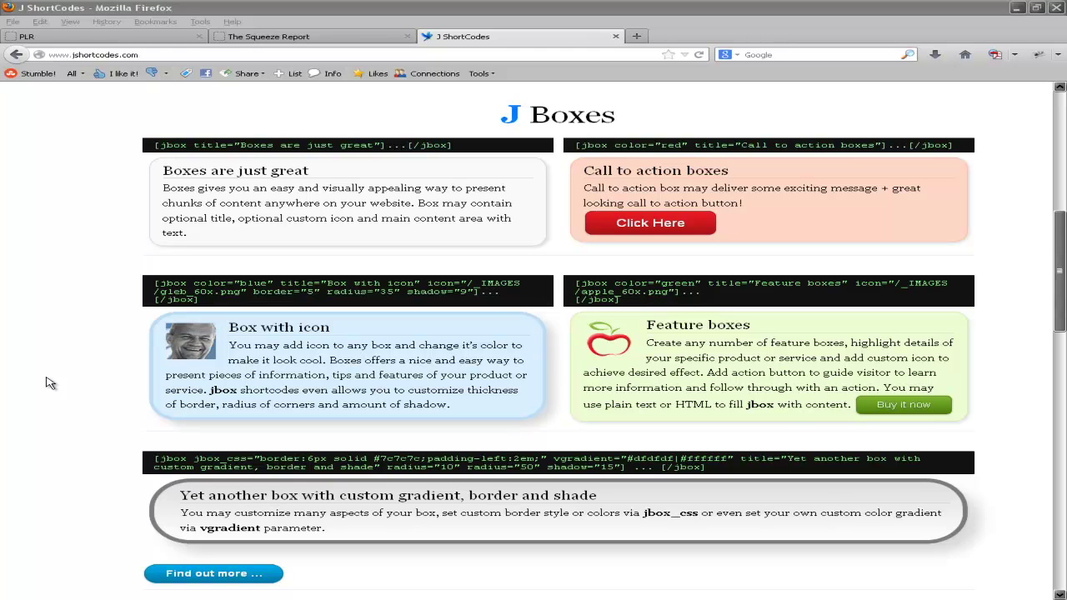
# Highlight the example boxes: Boxes are just great, red Call to action, Box with icon, Feature boxes.
pyautogui.moveTo(224, 244); pyautogui.dragTo(141, 170)
pyautogui.moveTo(754, 218); pyautogui.dragTo(571, 181)
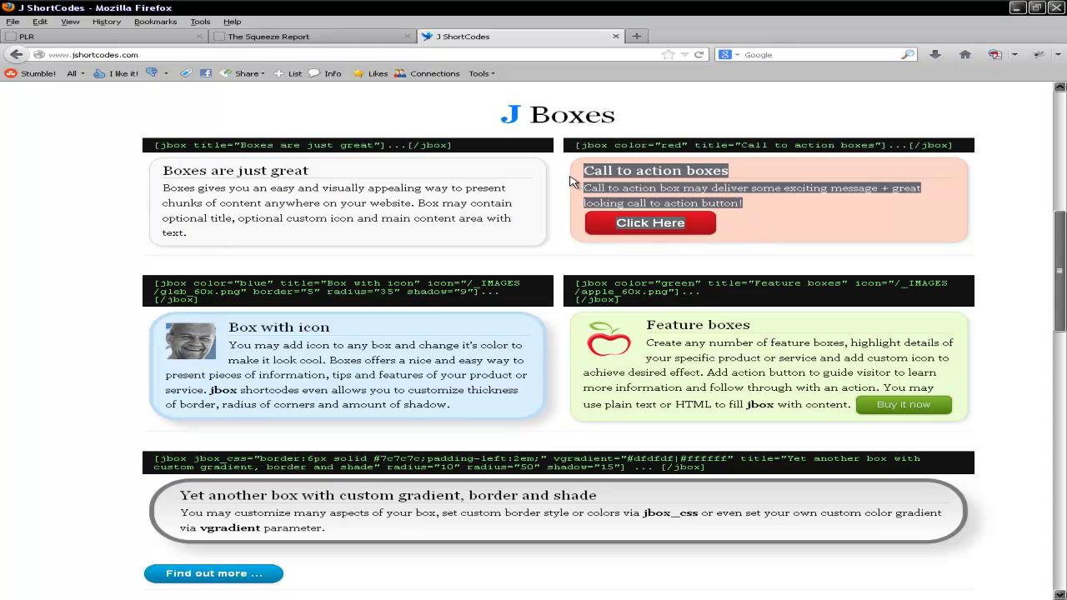
pyautogui.moveTo(460, 406); pyautogui.dragTo(13, 336)
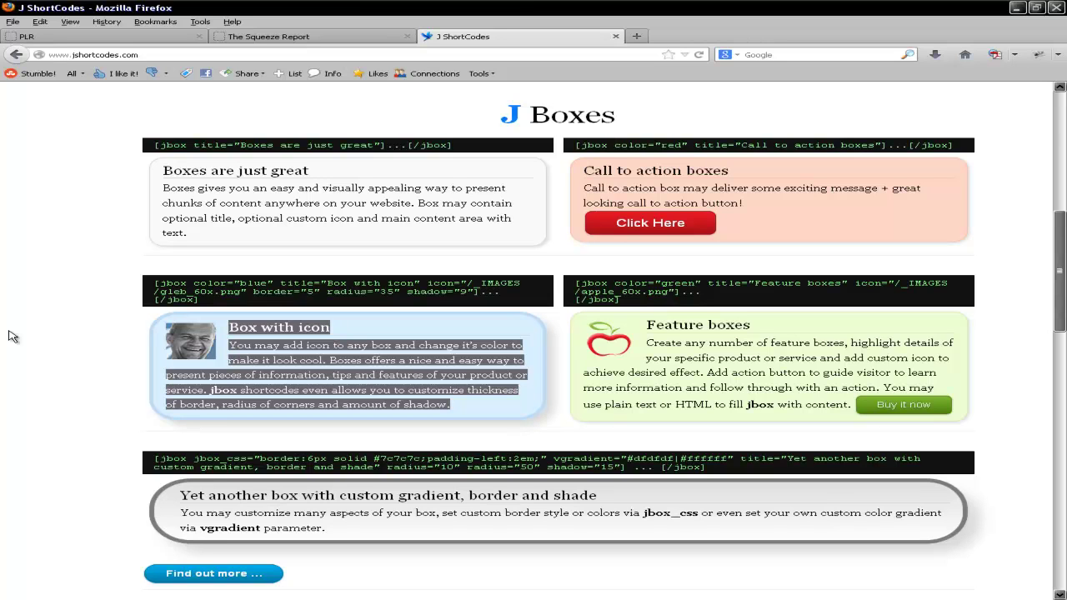
pyautogui.doubleClick(825, 404)
pyautogui.moveTo(796, 404); pyautogui.dragTo(647, 325)
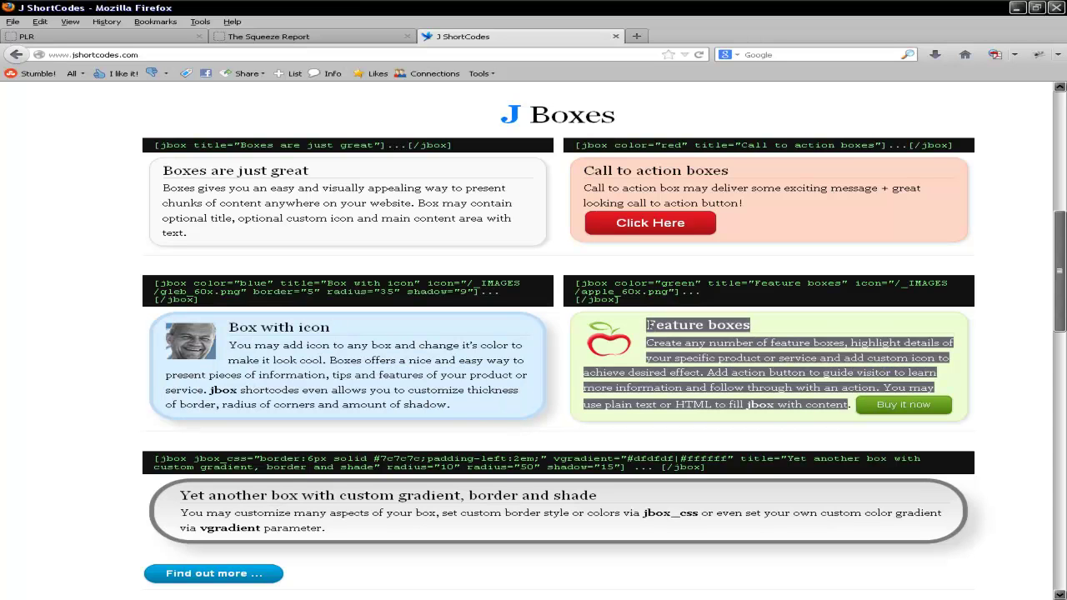
pyautogui.click(682, 381)
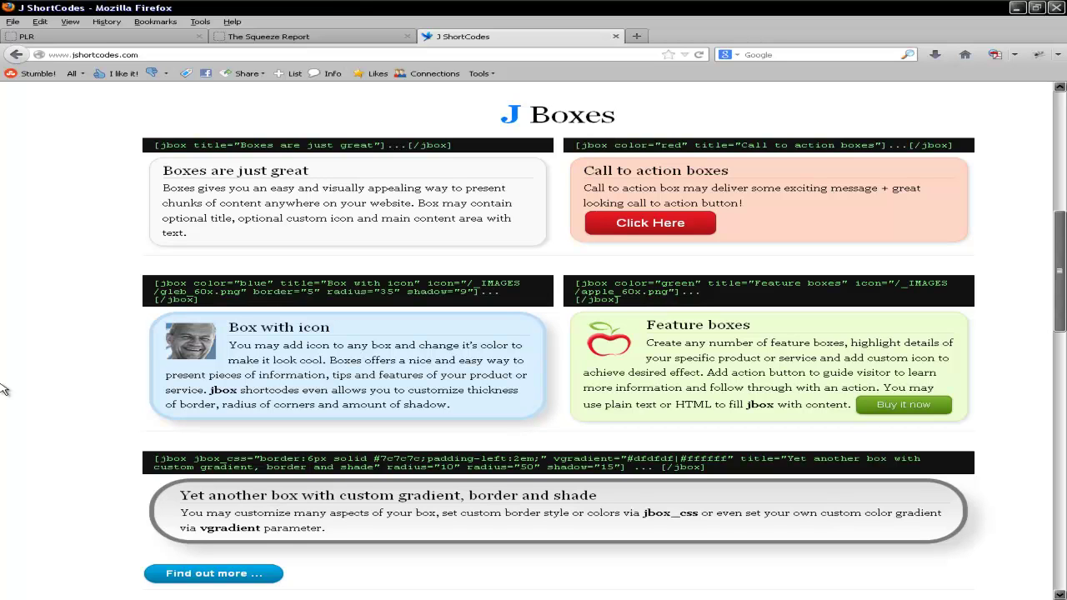
pyautogui.moveTo(467, 408); pyautogui.dragTo(261, 323)
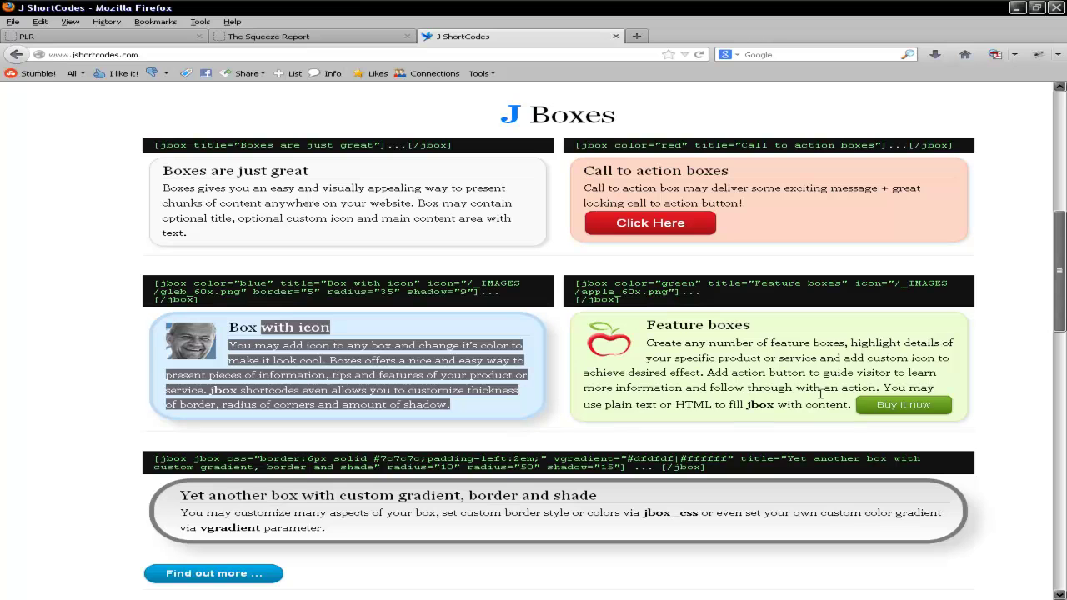
pyautogui.moveTo(850, 406); pyautogui.dragTo(646, 325)
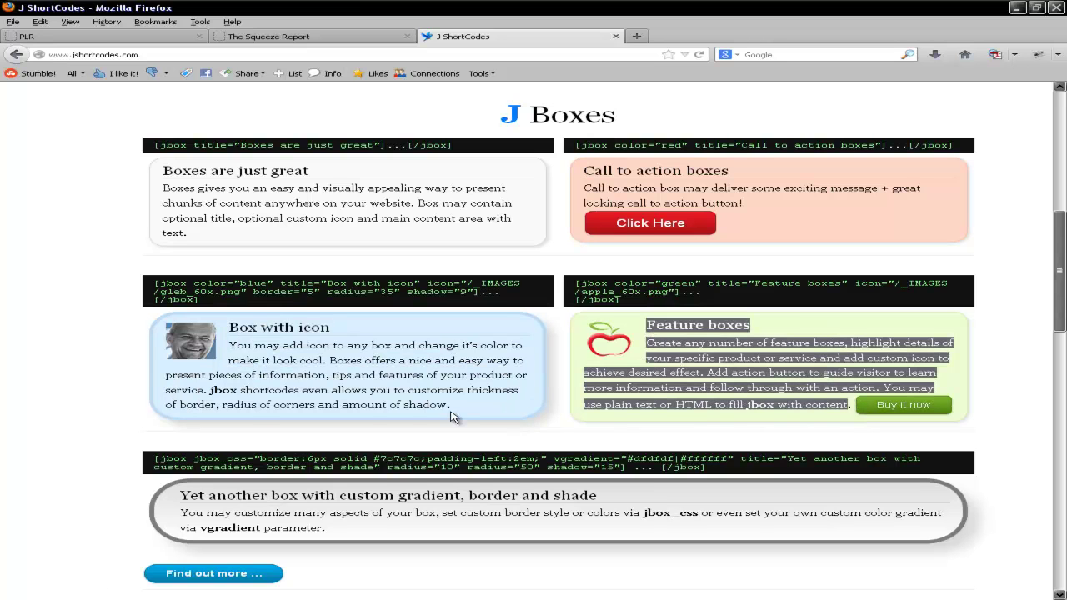
pyautogui.click(51, 335)
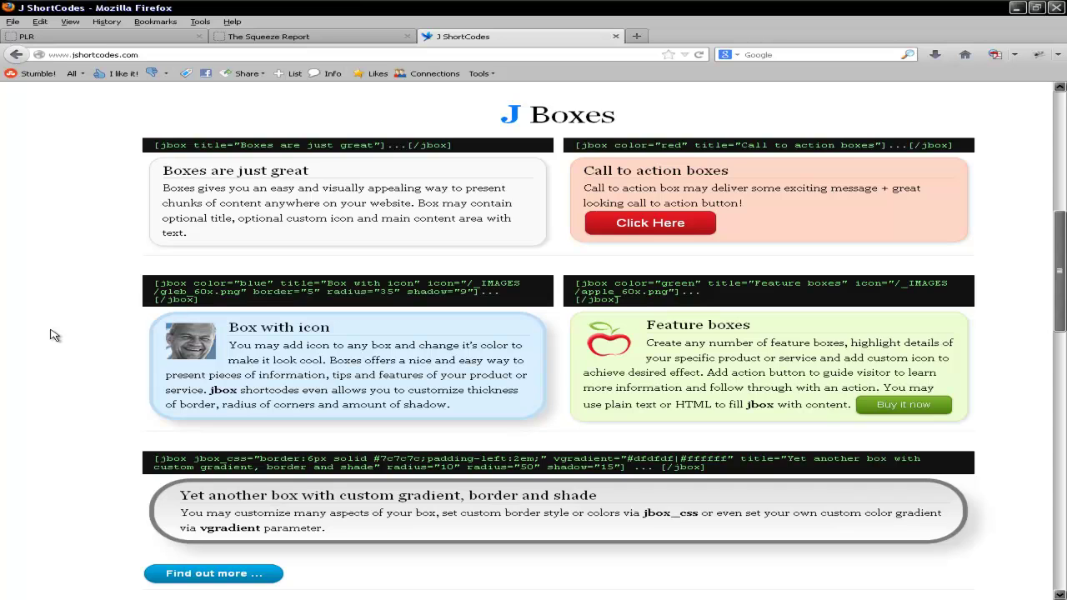
# Return to the Boxes section and highlight the Boxes are just great text and its jbox shortcode line.
pyautogui.middleClick(58, 321)
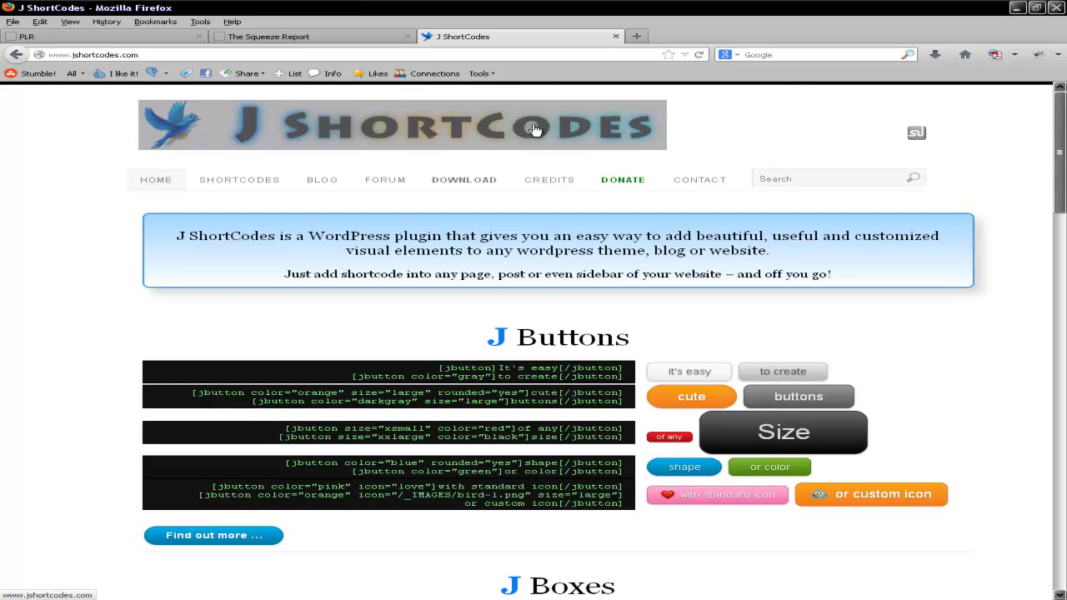
pyautogui.middleClick(68, 260)
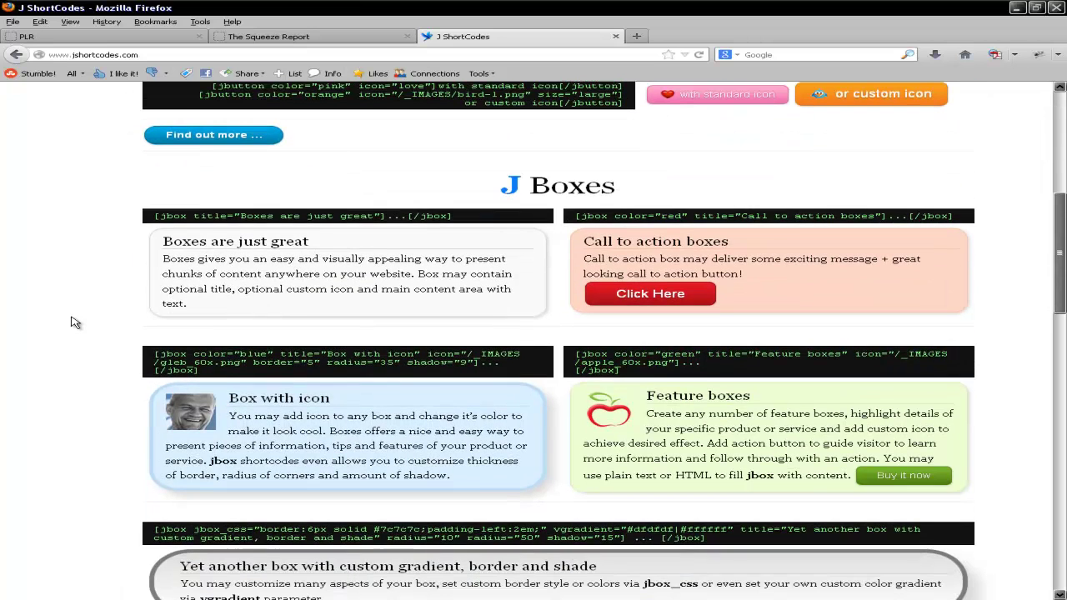
pyautogui.moveTo(362, 303); pyautogui.dragTo(143, 243)
pyautogui.moveTo(453, 216); pyautogui.dragTo(142, 220)
pyautogui.click(88, 322)
# Switch to The Squeeze Report and highlight the orange quote inside its box.
pyautogui.click(300, 36)
pyautogui.middleClick(102, 275)
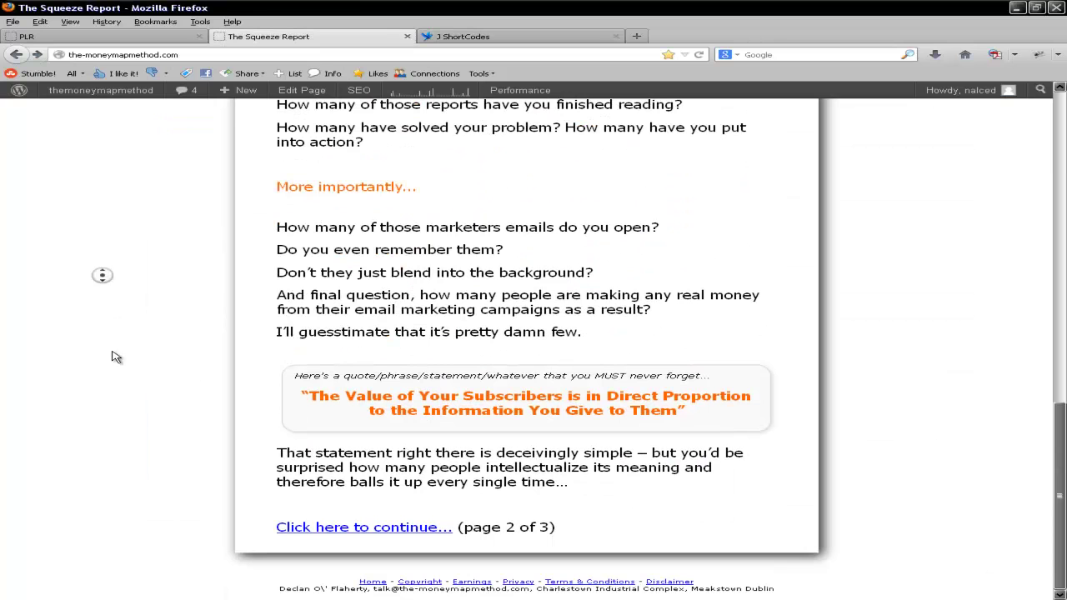
pyautogui.click(116, 357)
pyautogui.moveTo(704, 417); pyautogui.dragTo(252, 387)
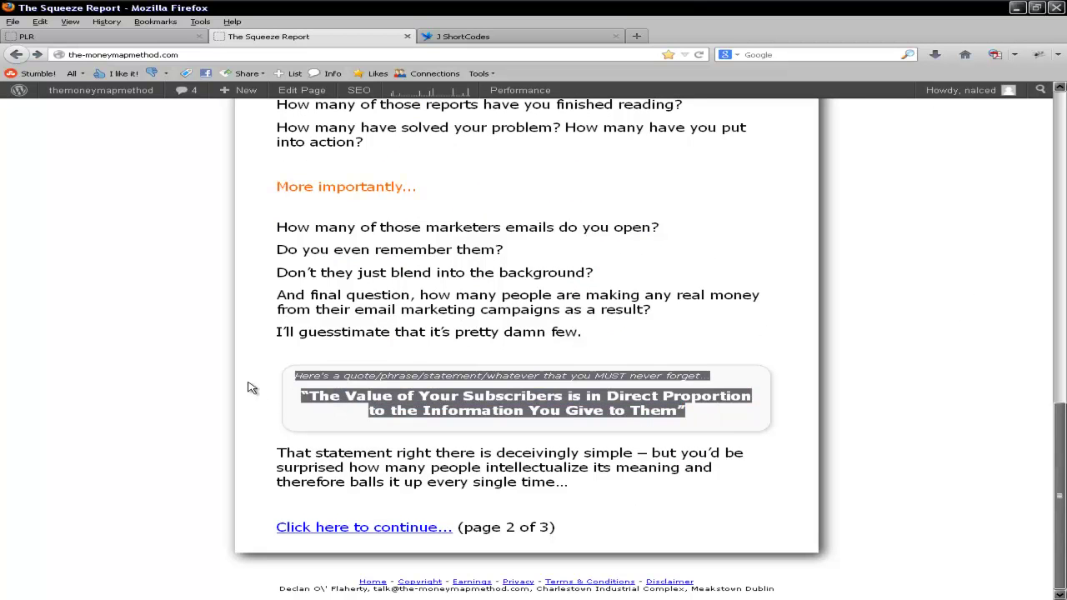
pyautogui.click(252, 388)
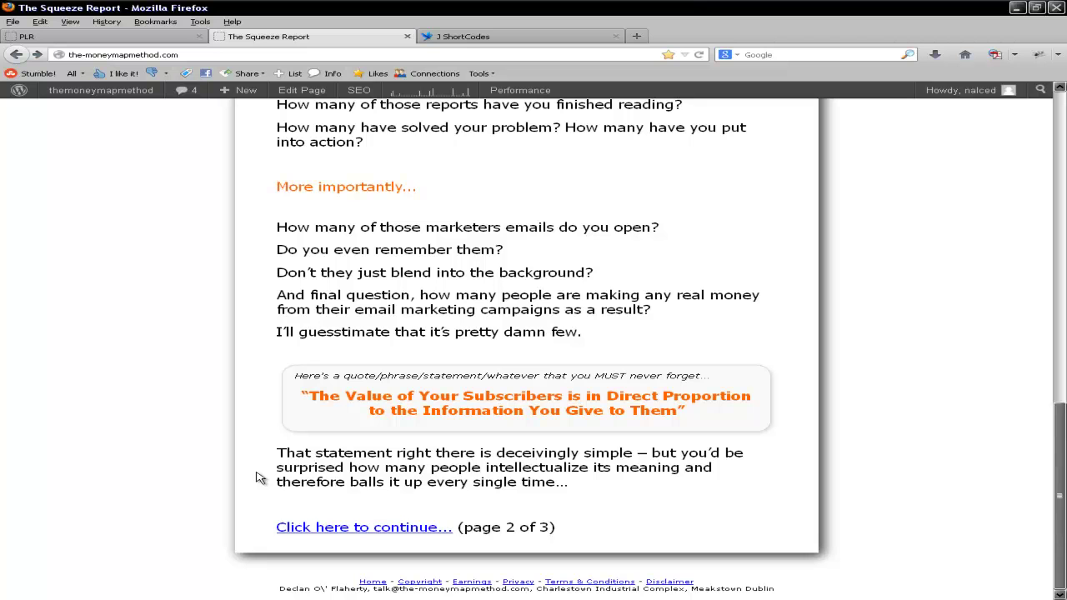
# Glance down the PLR product page, then return to The Squeeze Report.
pyautogui.click(143, 37)
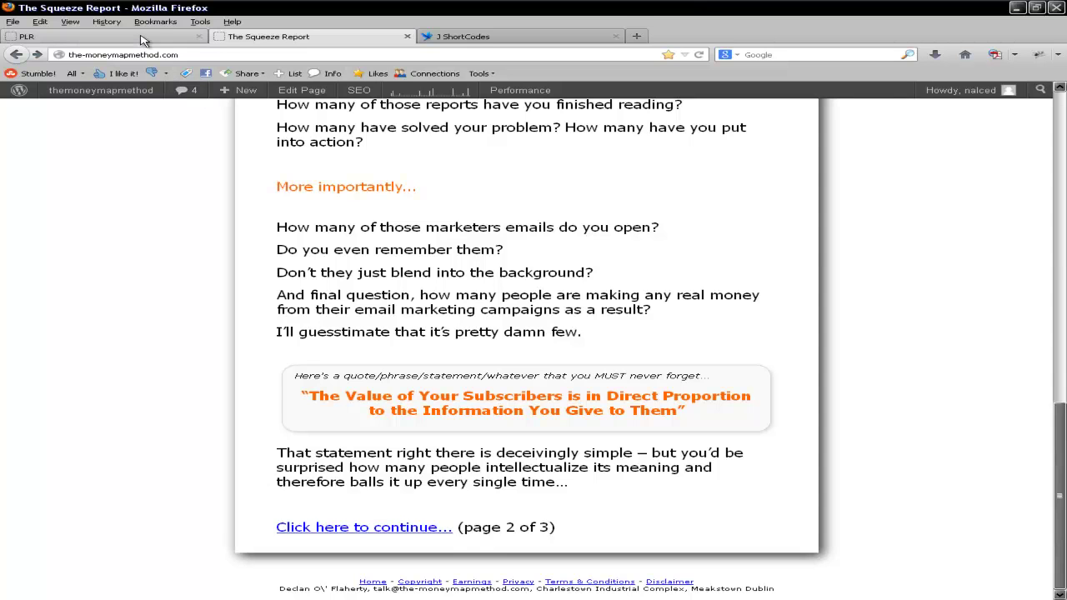
pyautogui.scroll(-1, 136, 329)
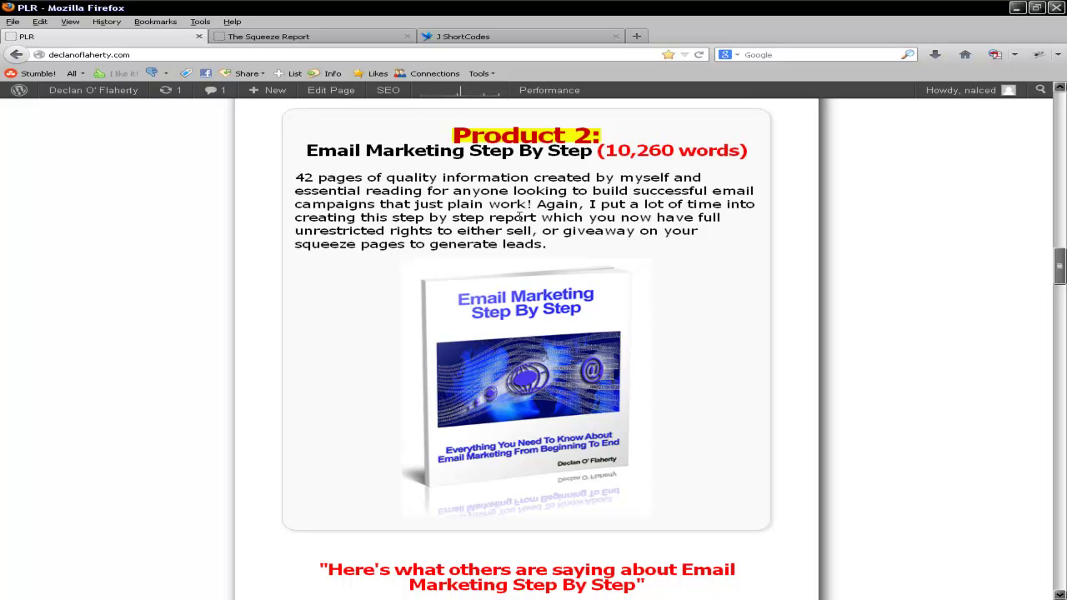
pyautogui.click(322, 39)
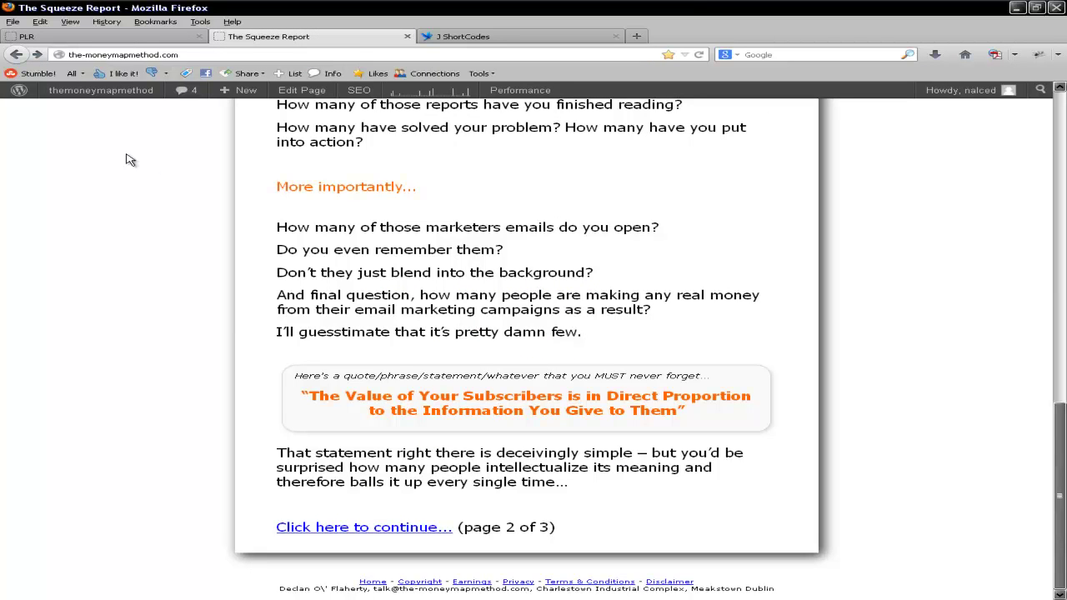
pyautogui.moveTo(100, 90)
pyautogui.click(69, 156)
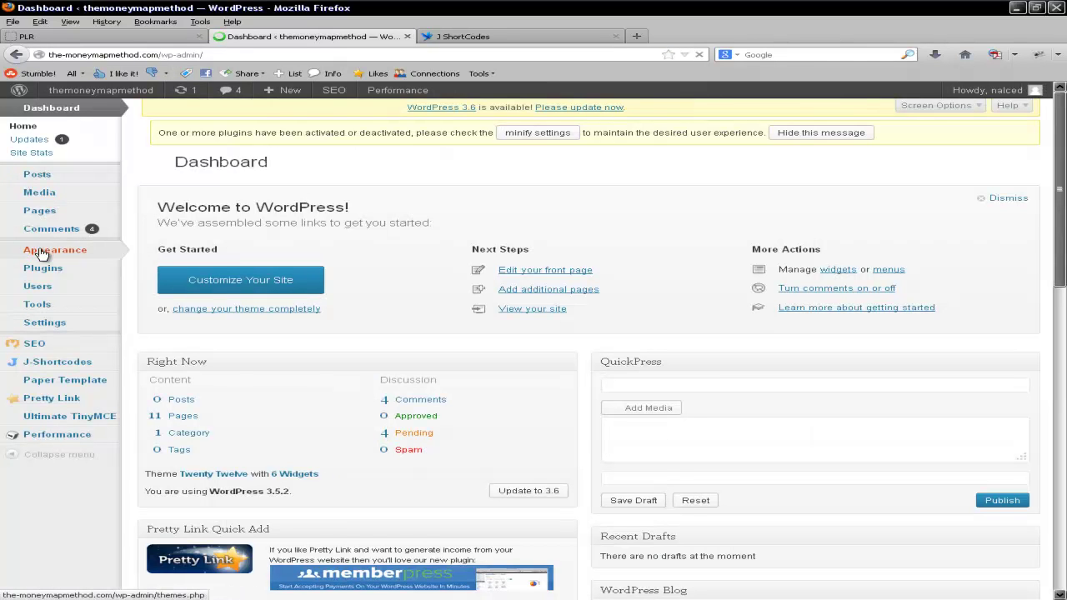
pyautogui.moveTo(42, 255)
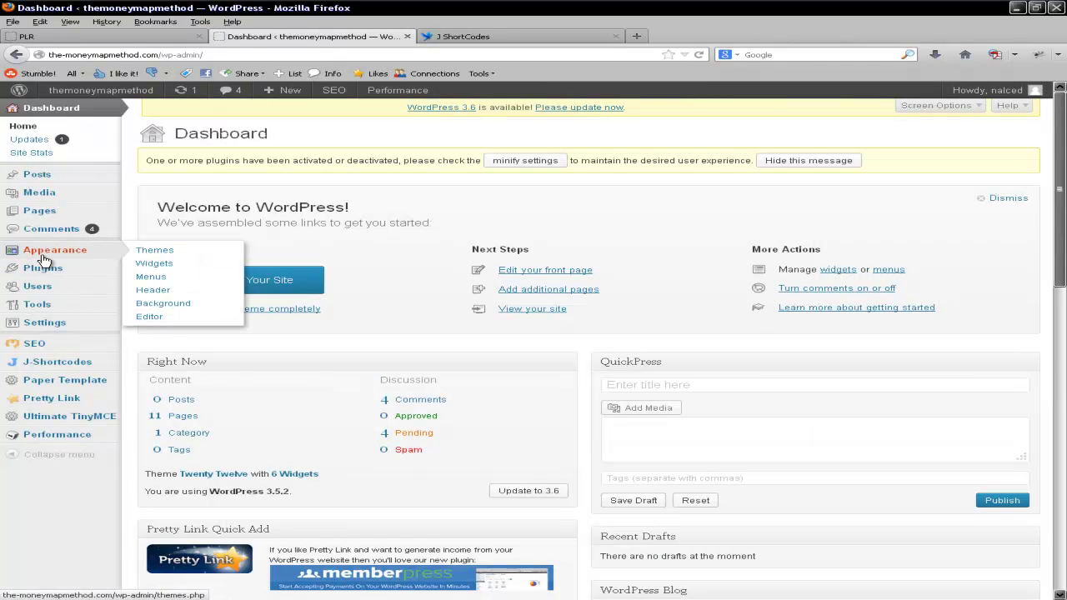
pyautogui.click(150, 294)
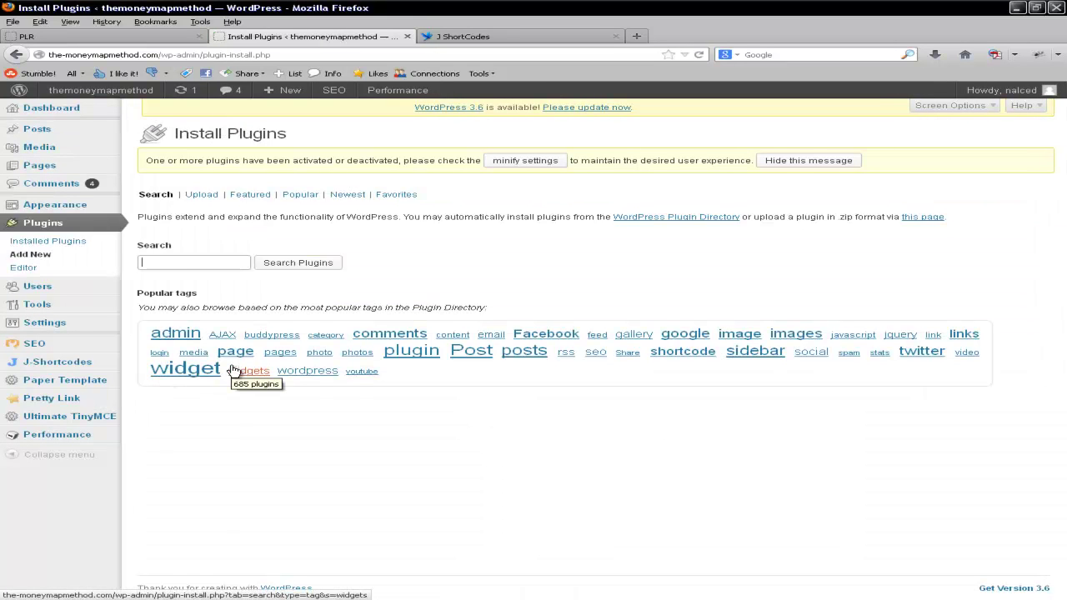
pyautogui.write('j shor')
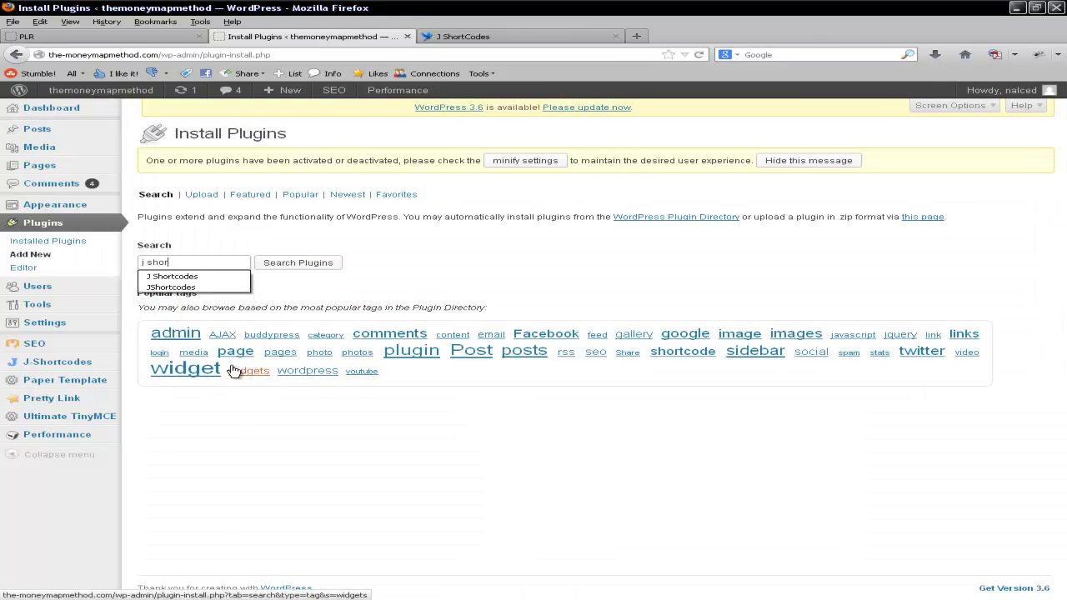
pyautogui.click(210, 276)
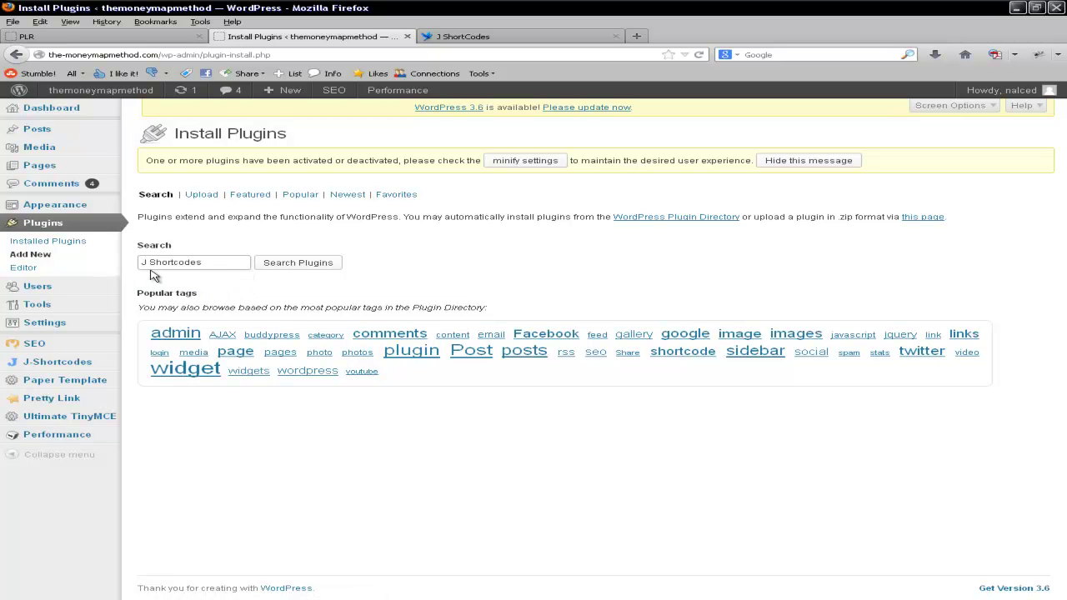
pyautogui.click(275, 263)
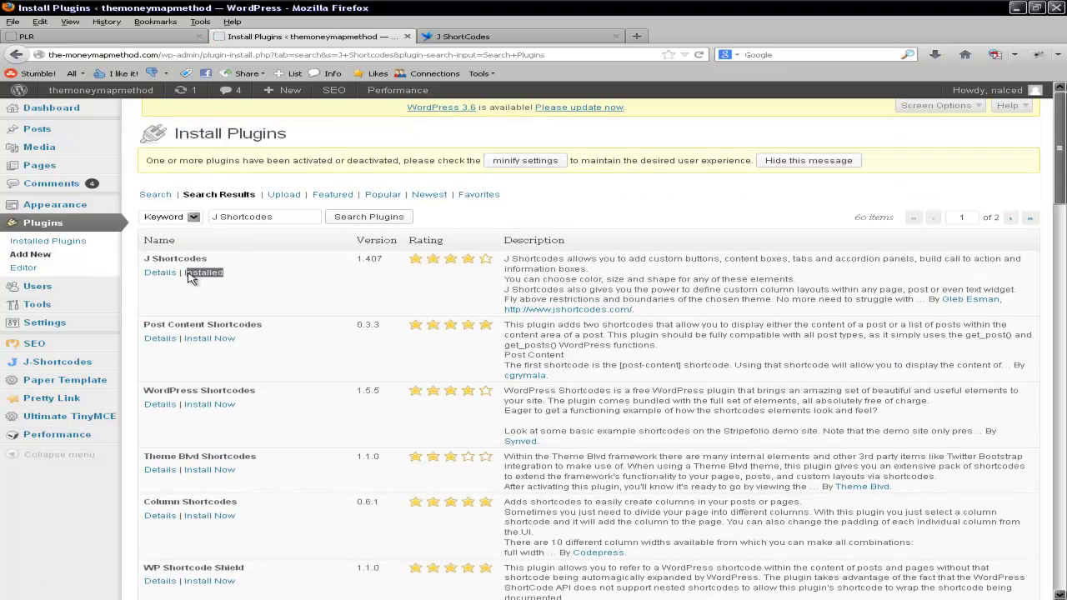
pyautogui.doubleClick(192, 275)
pyautogui.click(237, 283)
pyautogui.click(521, 164)
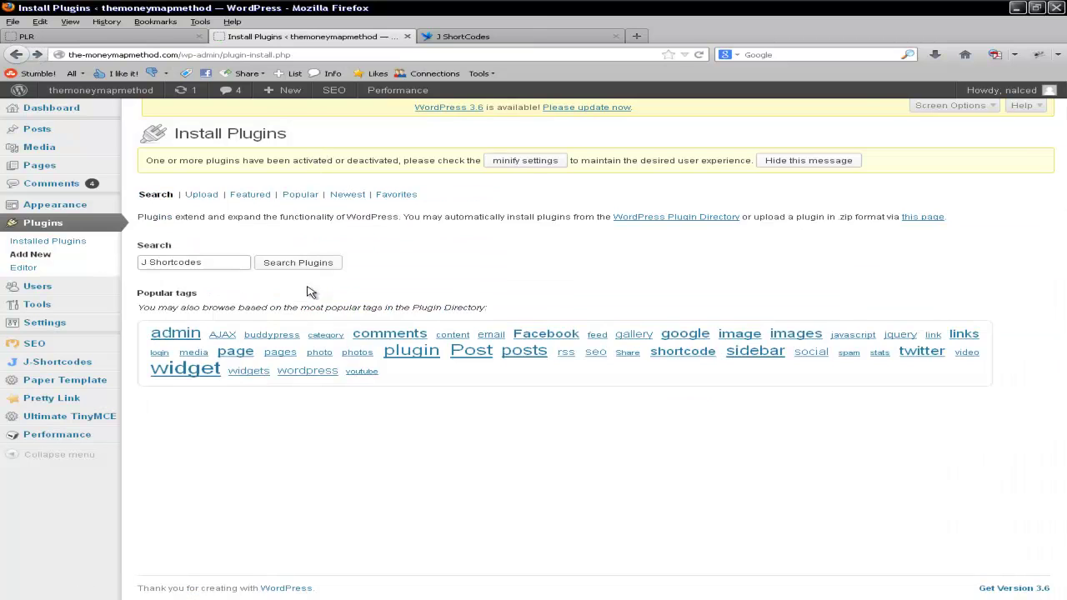
pyautogui.click(243, 198)
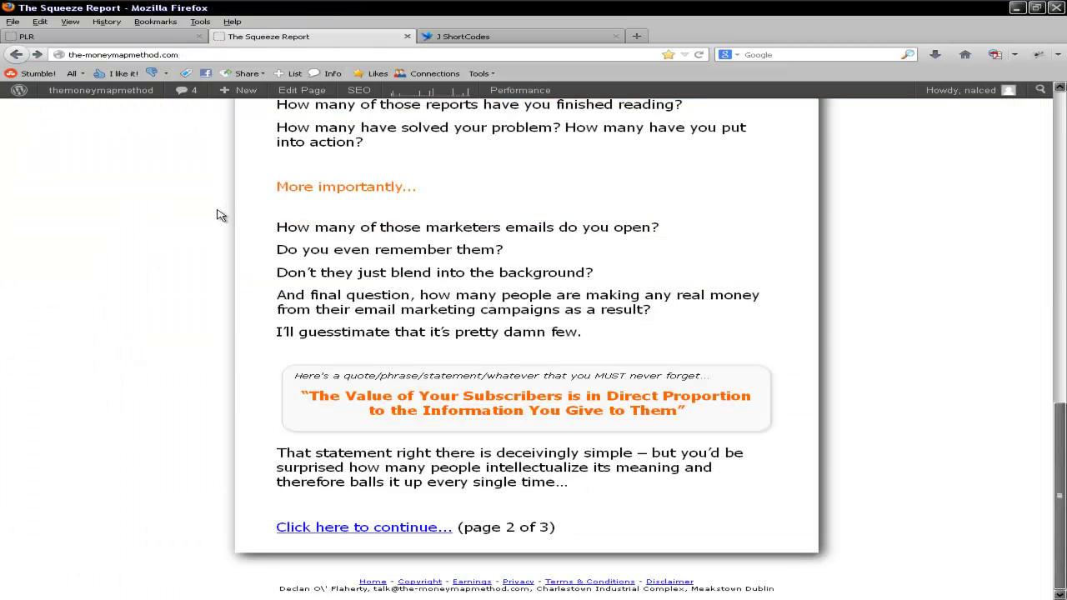
# Load the First Point Of Contact page and select both paragraphs of its quote box.
pyautogui.click(325, 529)
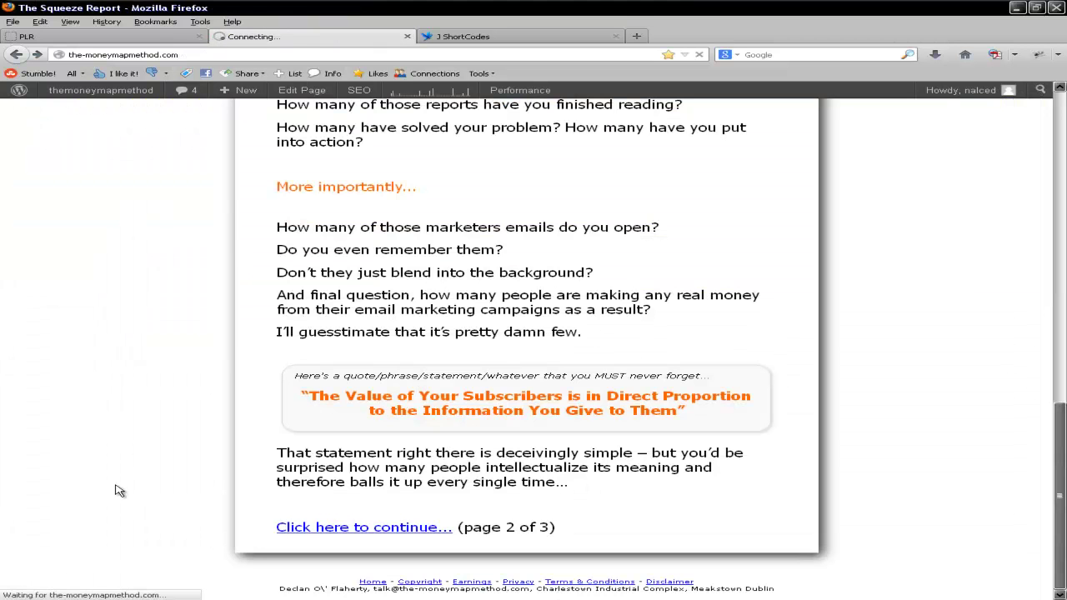
pyautogui.scroll(-7, 159, 416)
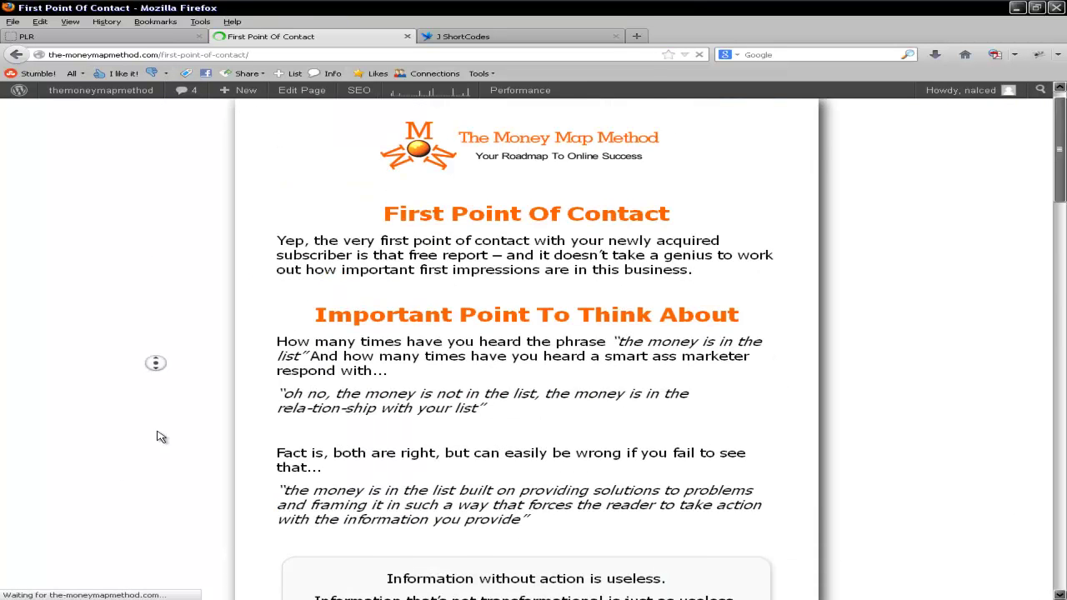
pyautogui.moveTo(648, 276); pyautogui.dragTo(386, 251)
pyautogui.middleClick(149, 313)
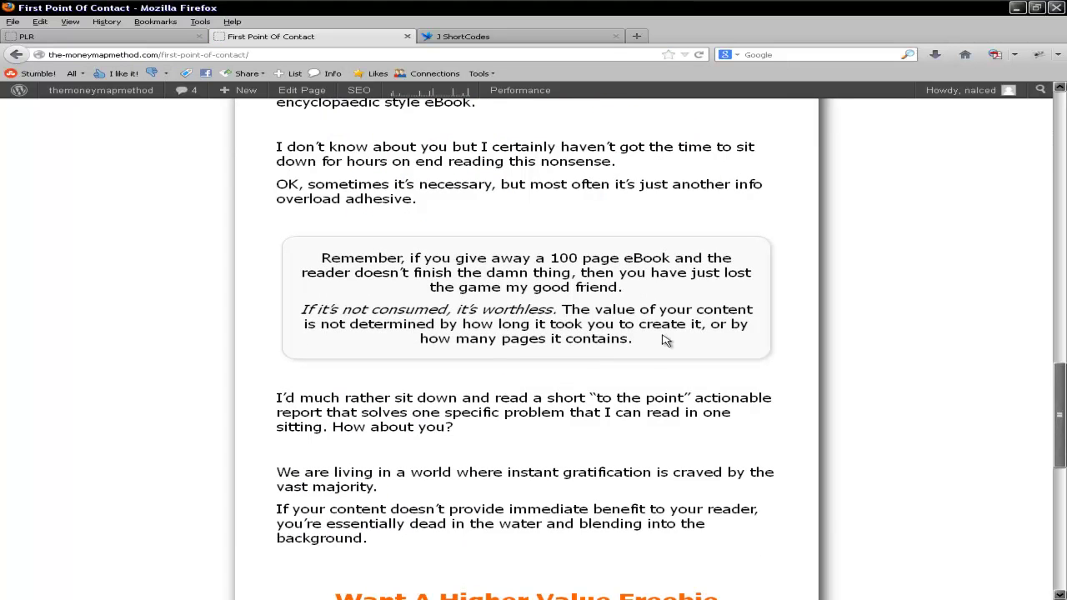
pyautogui.moveTo(667, 341); pyautogui.dragTo(258, 258)
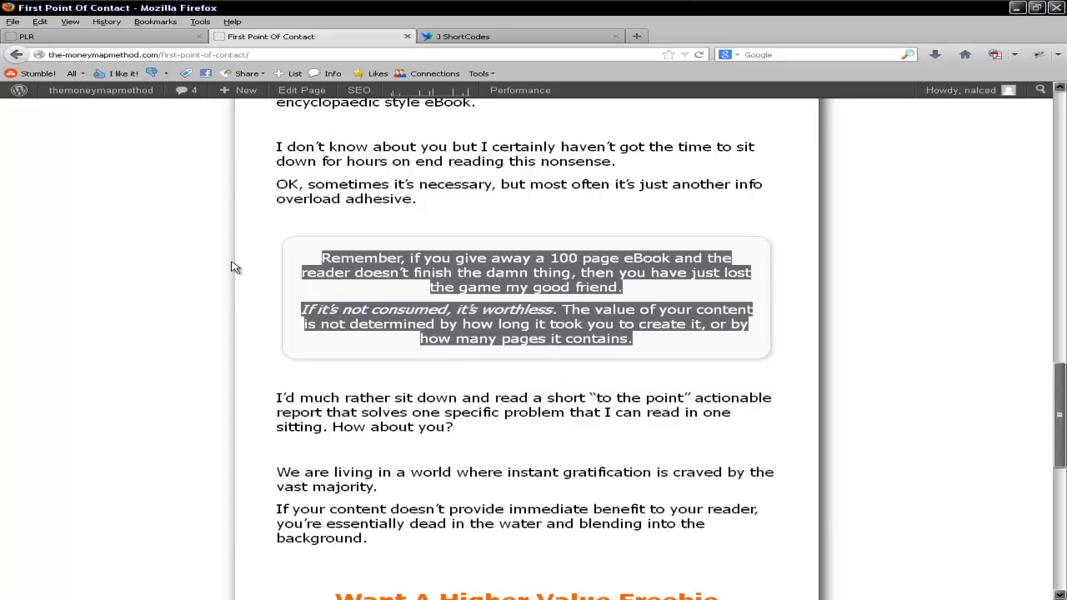
pyautogui.click(234, 264)
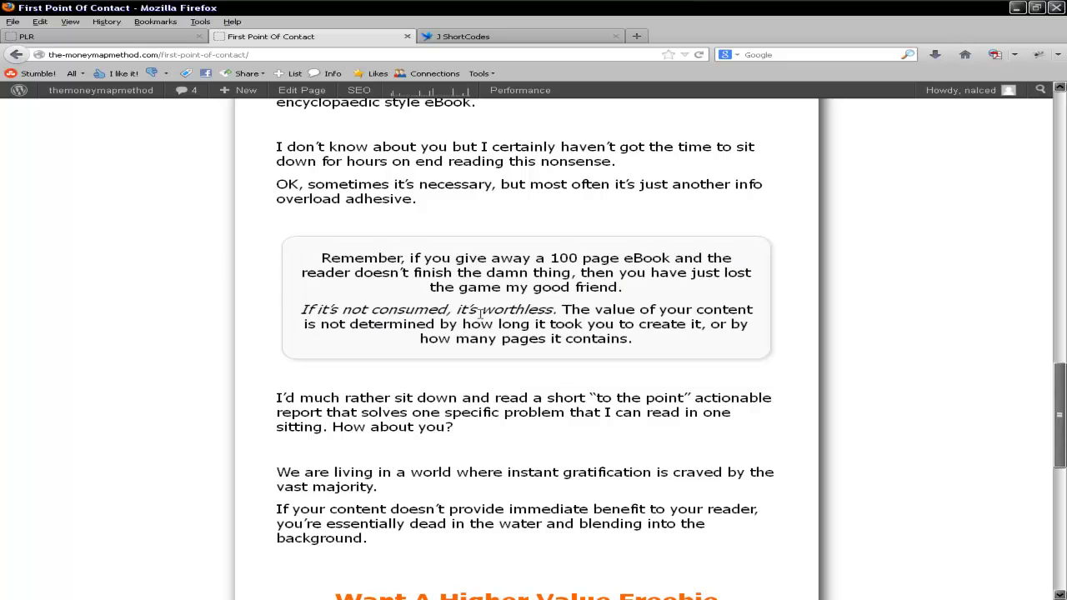
# Reselect the quote box paragraphs, then scroll to the page end and back.
pyautogui.moveTo(650, 341); pyautogui.dragTo(304, 248)
pyautogui.click(330, 285)
pyautogui.middleClick(194, 227)
pyautogui.middleClick(207, 381)
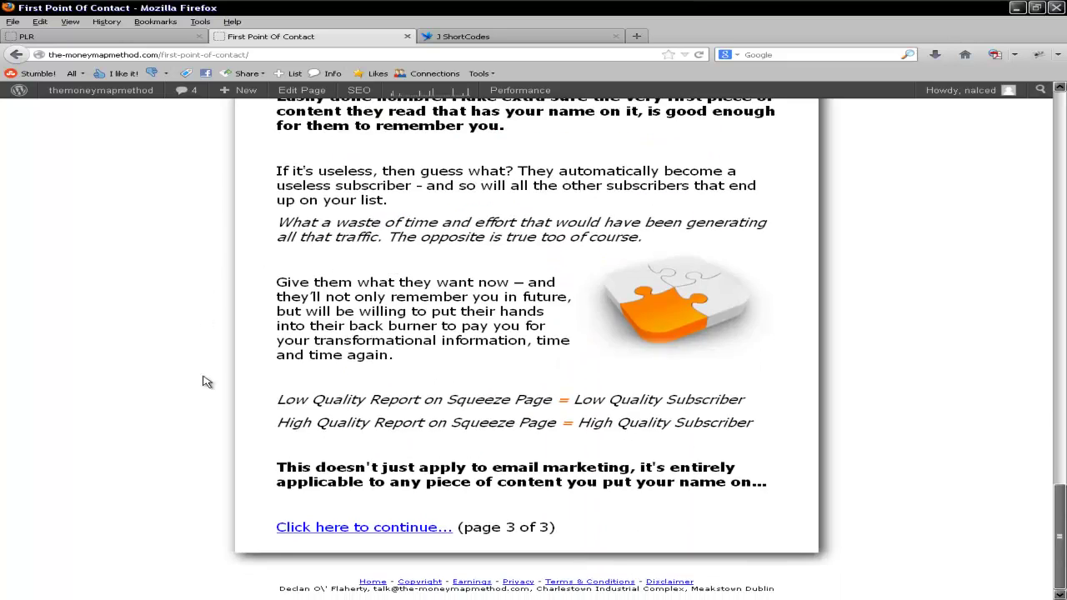
pyautogui.middleClick(202, 305)
pyautogui.middleClick(206, 211)
pyautogui.scroll(10, 204, 275)
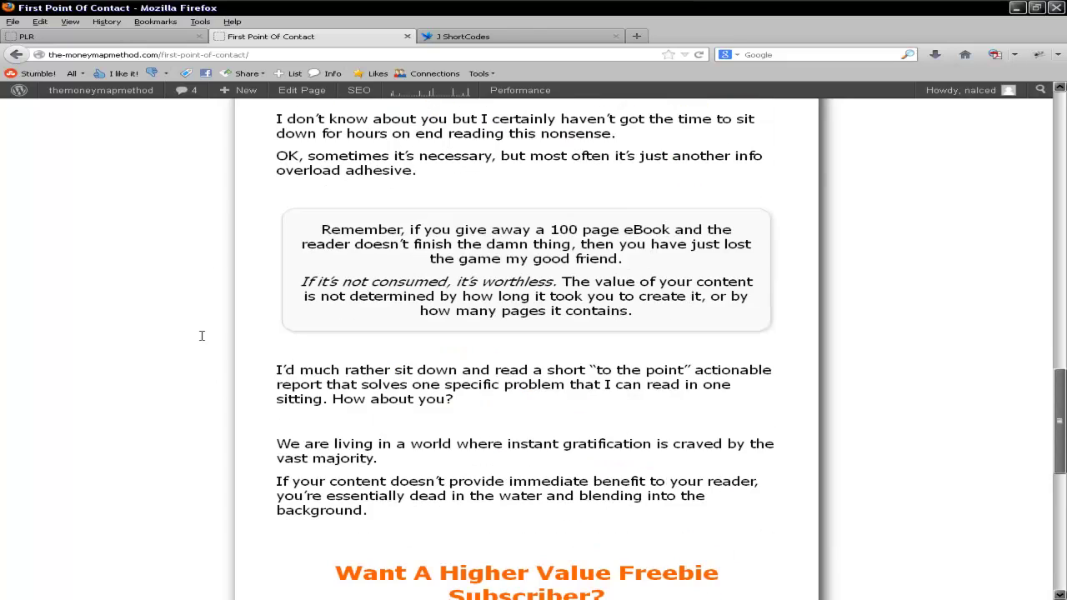
# Look over the PLR page's testimonial boxes, then return to First Point Of Contact's top.
pyautogui.click(127, 37)
pyautogui.middleClick(212, 230)
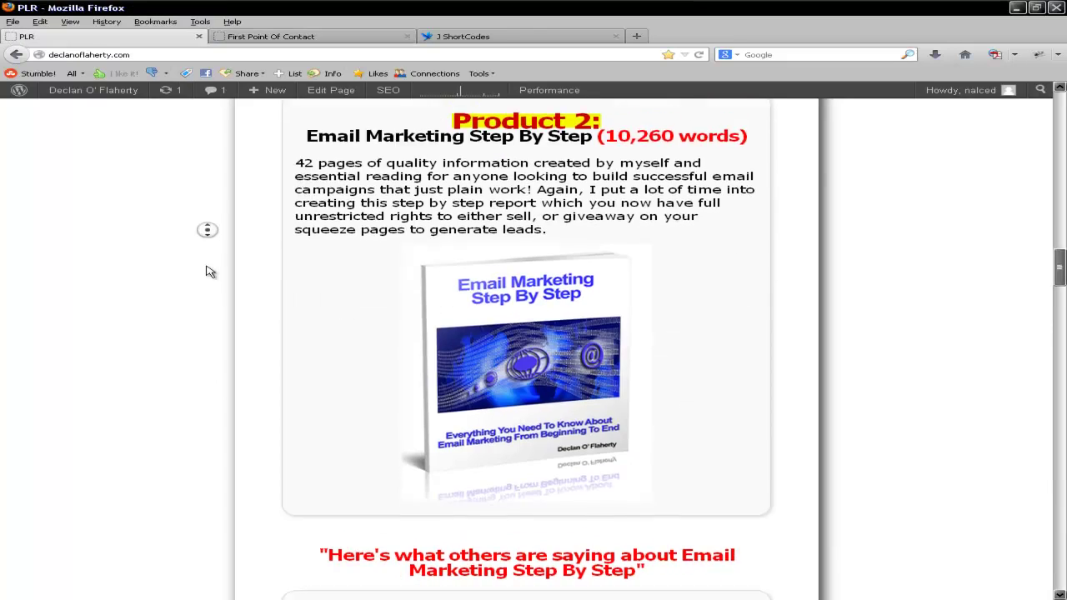
pyautogui.middleClick(218, 261)
pyautogui.scroll(-5, 234, 375)
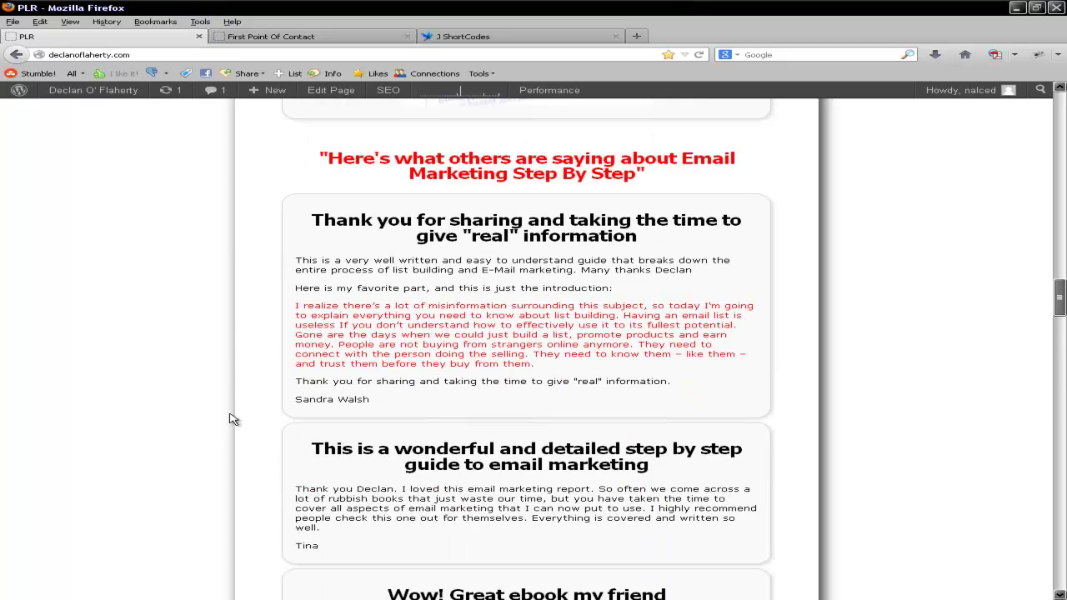
pyautogui.middleClick(218, 349)
pyautogui.middleClick(210, 412)
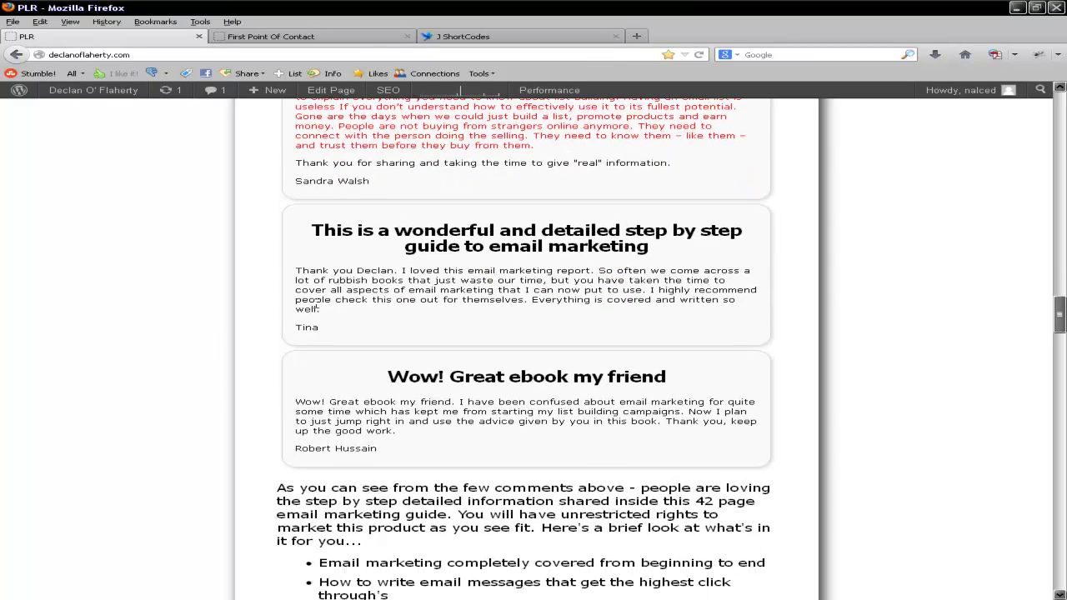
pyautogui.click(337, 42)
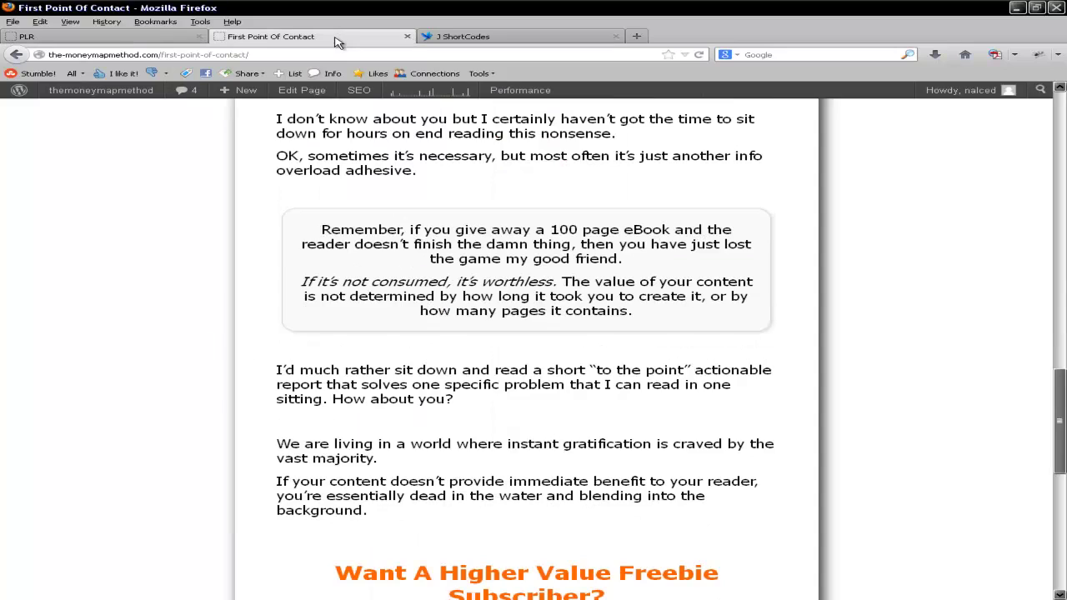
pyautogui.middleClick(166, 332)
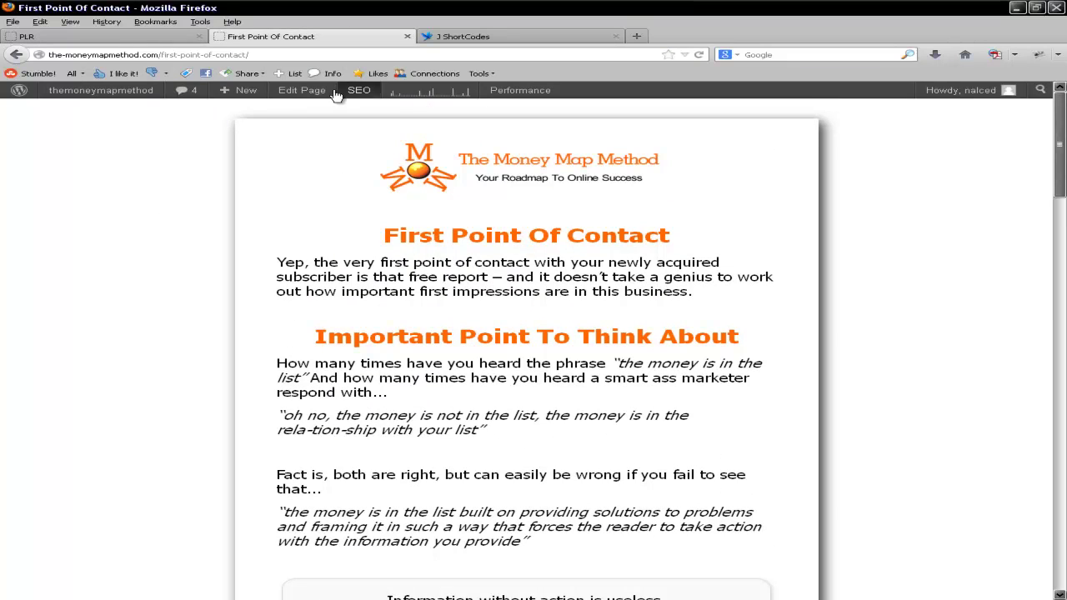
# Open First Point Of Contact in the WordPress editor and select the quote paragraphs.
pyautogui.click(302, 90)
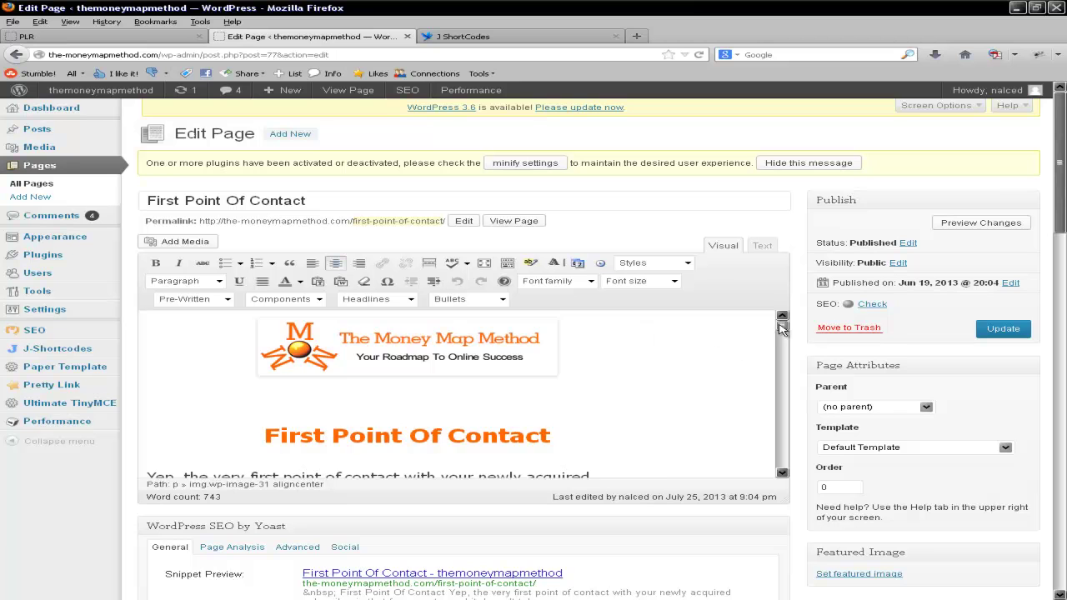
pyautogui.moveTo(781, 325); pyautogui.dragTo(784, 416)
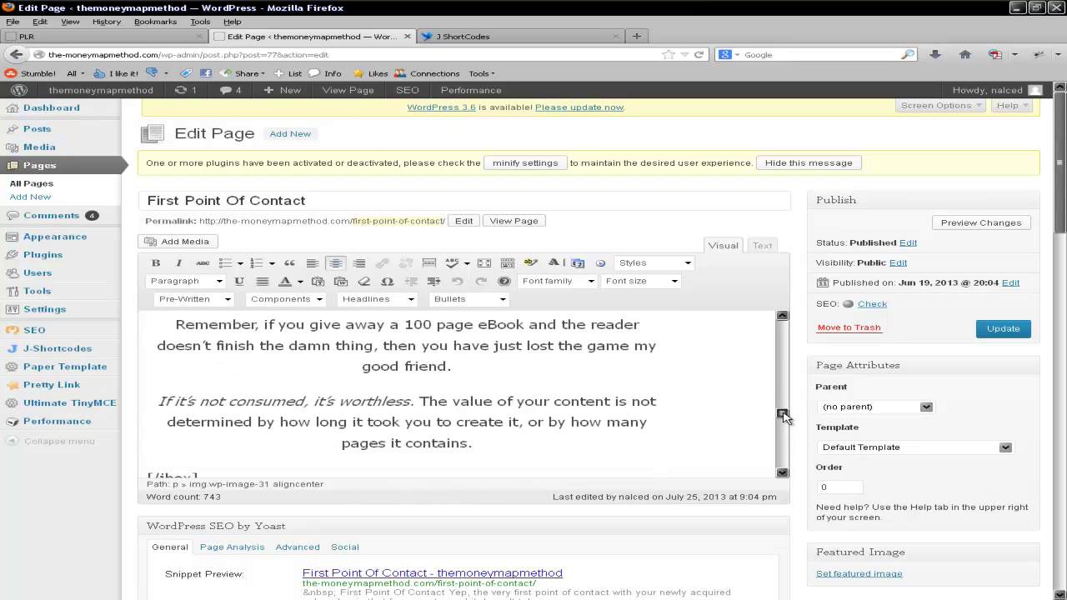
pyautogui.moveTo(509, 454); pyautogui.dragTo(150, 328)
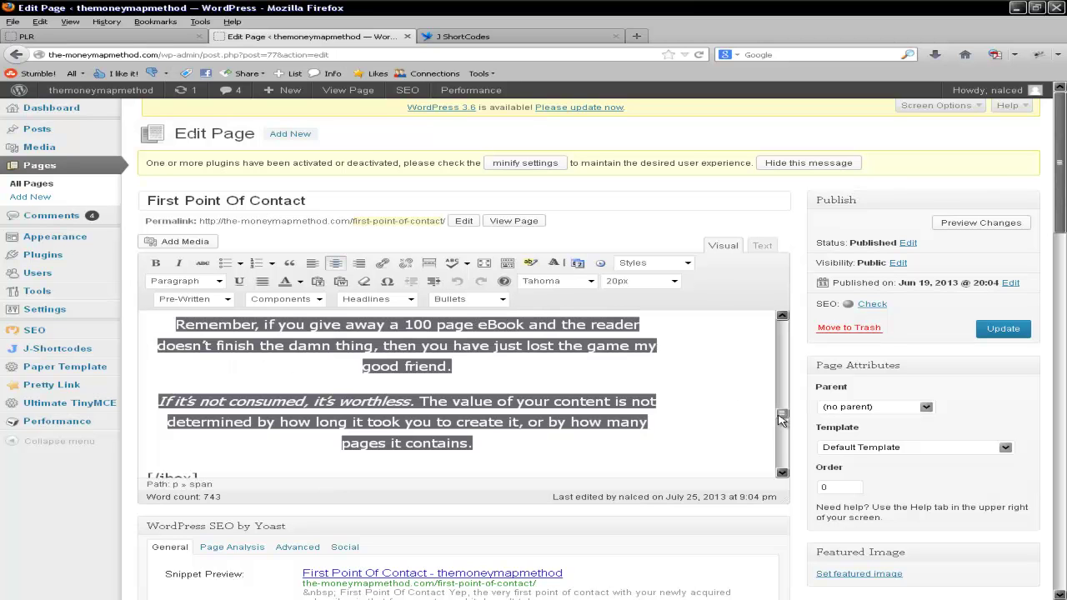
pyautogui.moveTo(782, 417); pyautogui.dragTo(778, 416)
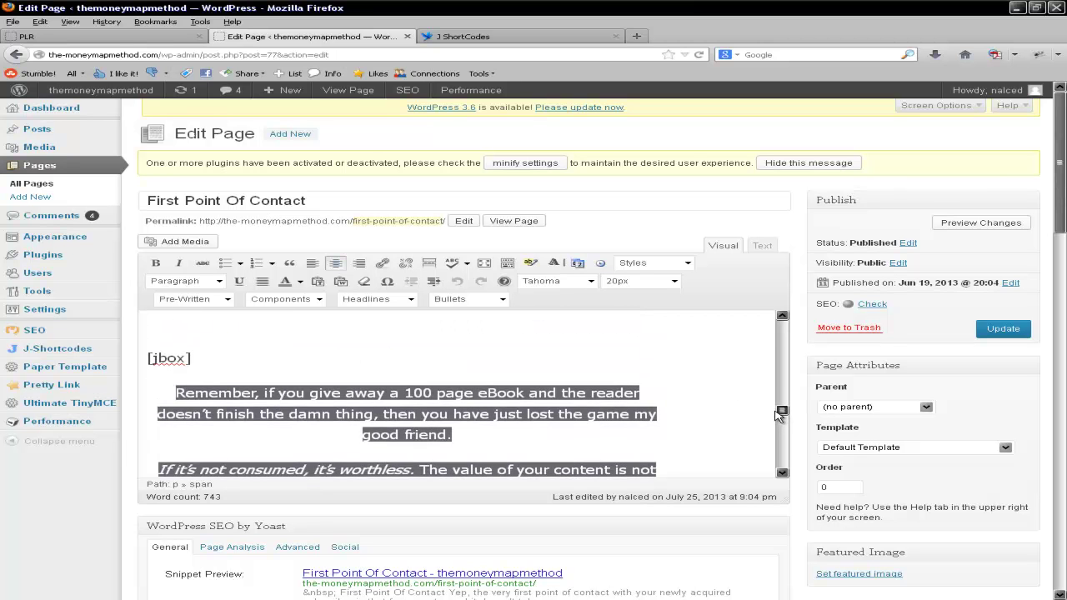
pyautogui.click(224, 369)
# Put the insertion point at the opening [jbox] tag before the Remember paragraph.
pyautogui.click(148, 358)
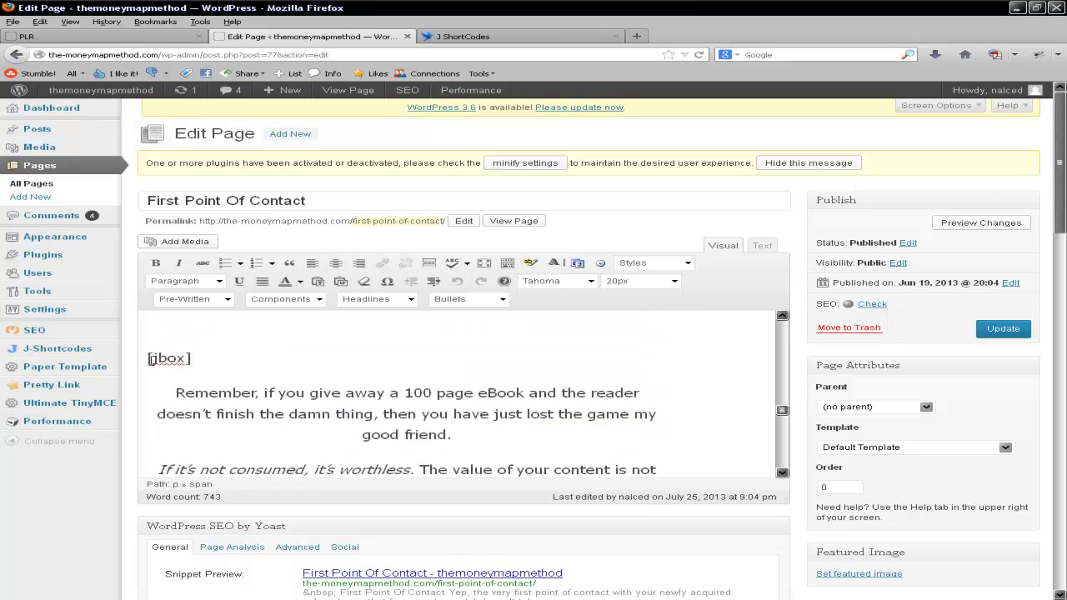
pyautogui.click(147, 390)
pyautogui.click(192, 359)
pyautogui.click(150, 359)
pyautogui.moveTo(781, 410); pyautogui.dragTo(782, 417)
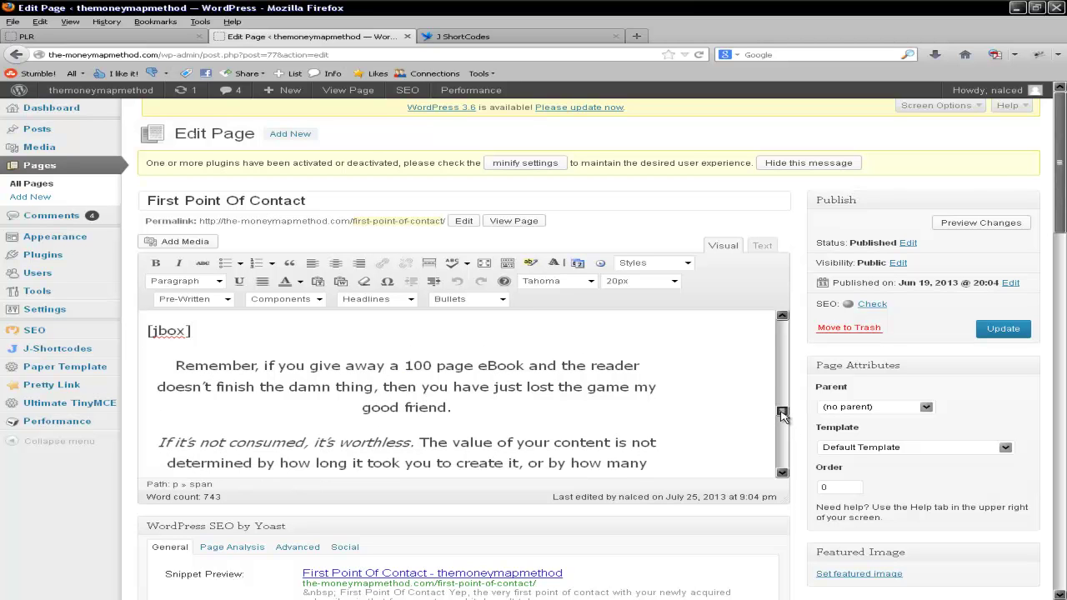
# Scroll down to the closing [/jbox] tag and place the insertion point after it.
pyautogui.scroll(-3, 782, 414)
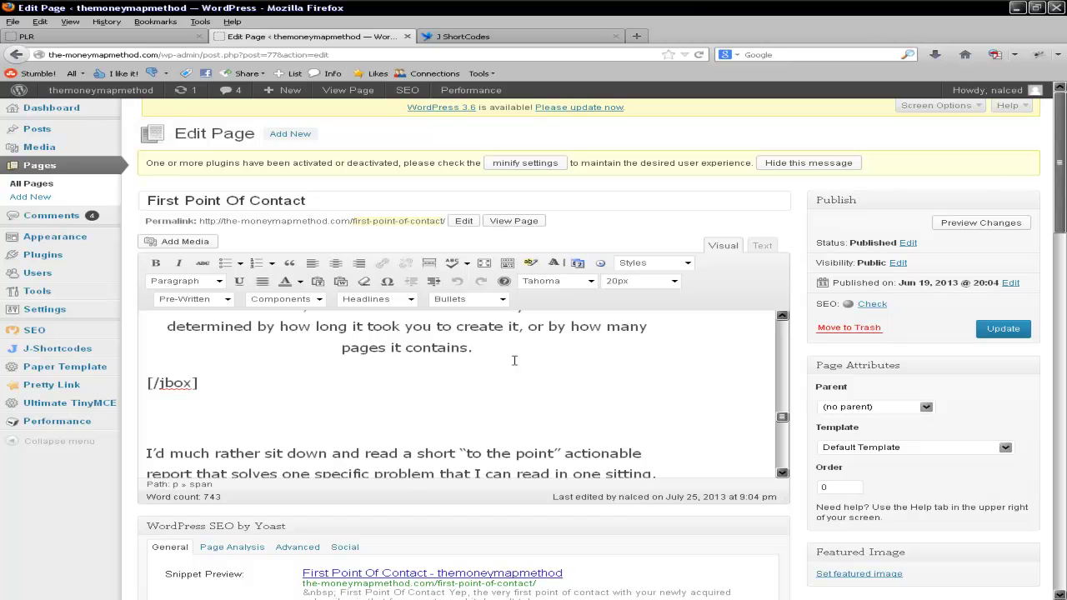
pyautogui.middleClick(255, 396)
pyautogui.middleClick(225, 372)
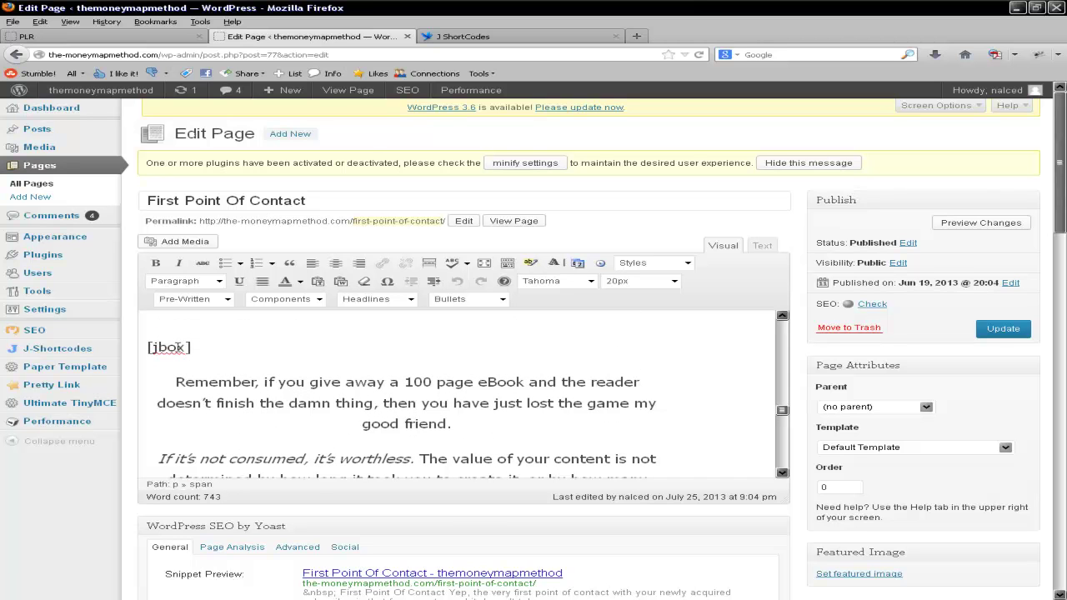
pyautogui.scroll(-3, 223, 417)
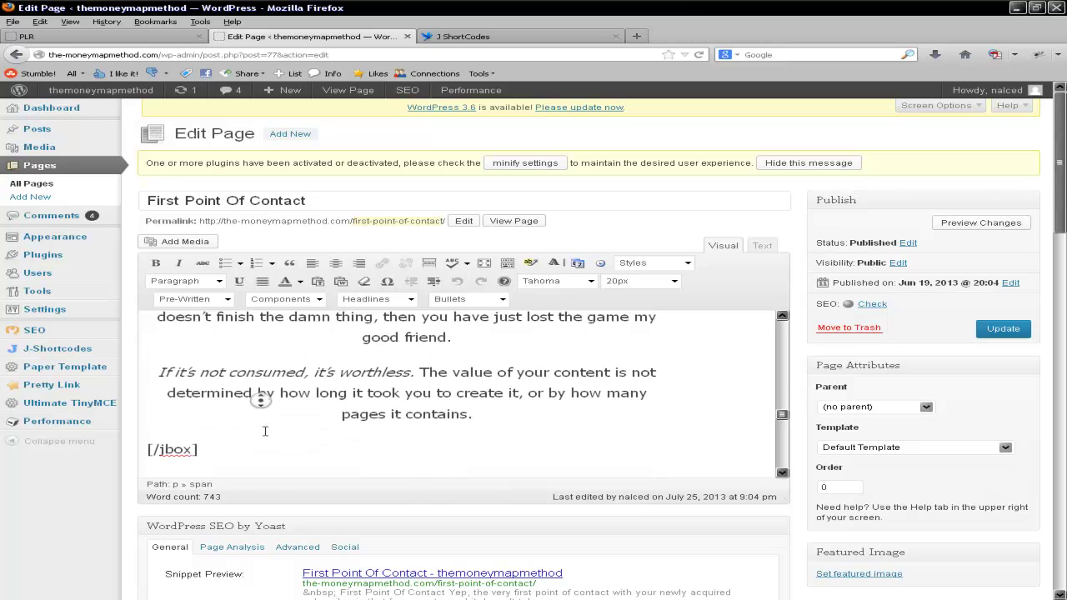
pyautogui.moveTo(155, 398); pyautogui.dragTo(156, 397)
pyautogui.click(265, 398)
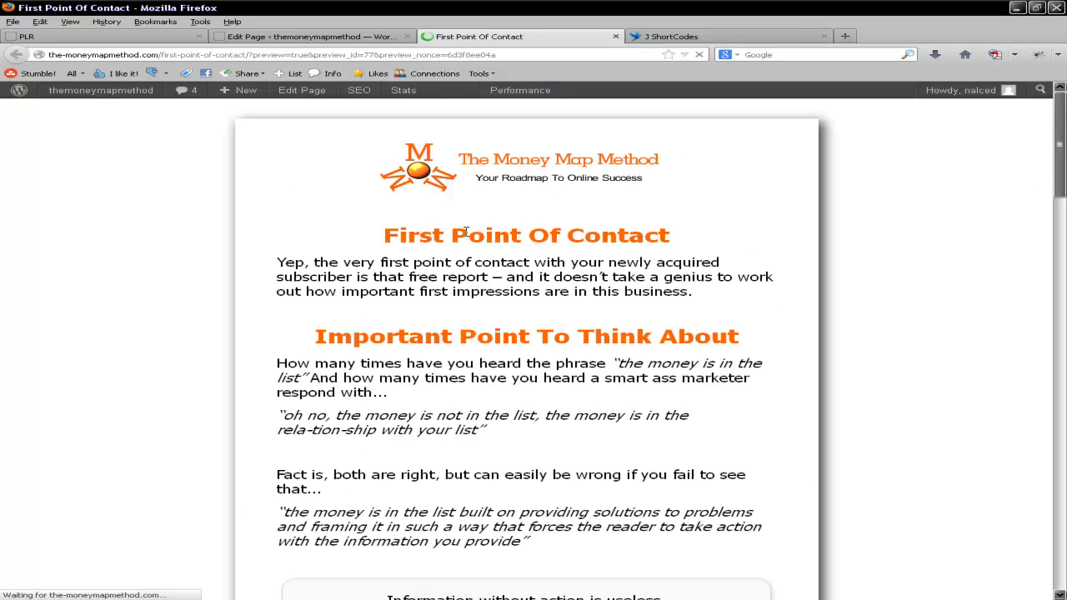
pyautogui.scroll(-12, 136, 386)
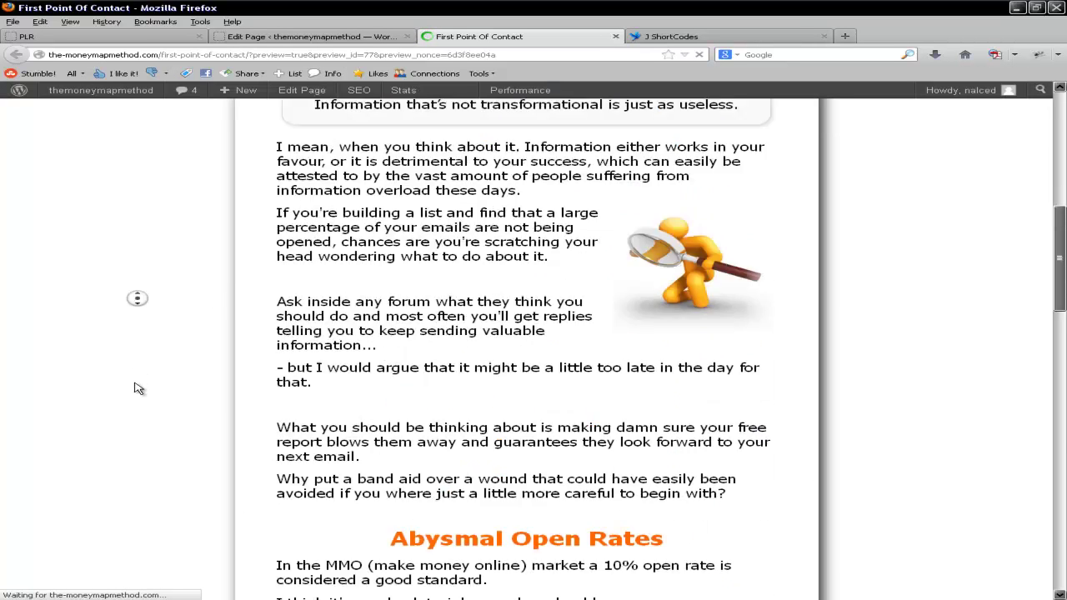
pyautogui.scroll(6, 148, 214)
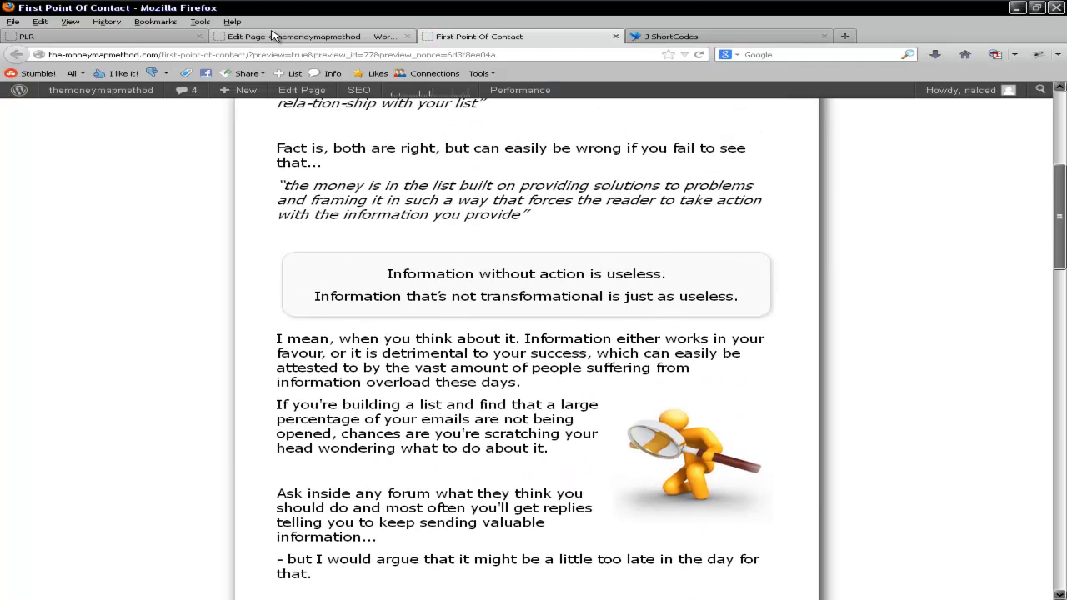
pyautogui.click(274, 39)
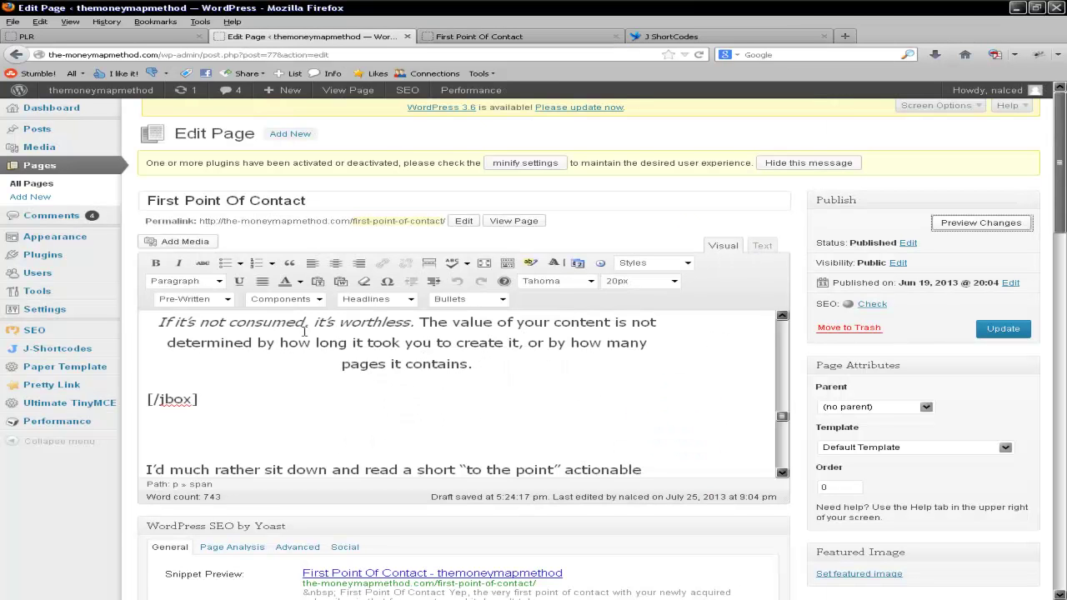
pyautogui.click(765, 245)
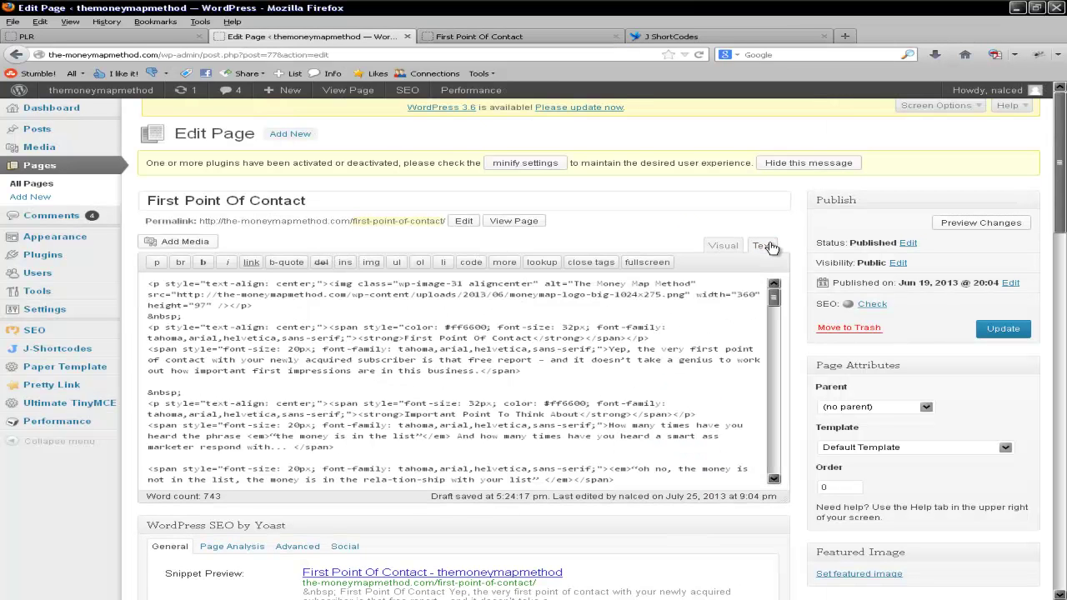
pyautogui.click(718, 245)
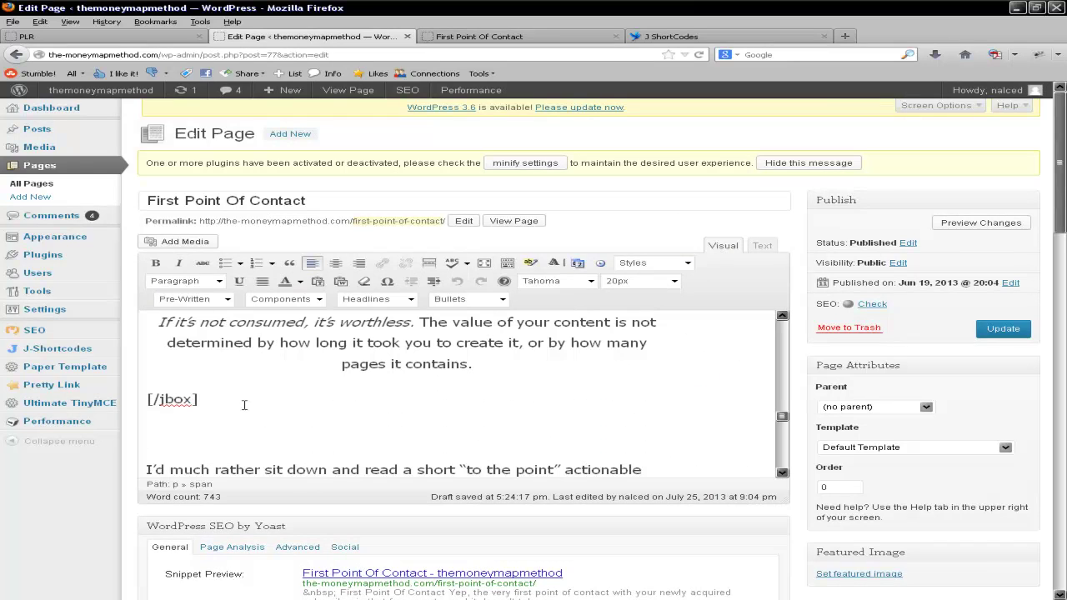
pyautogui.click(475, 38)
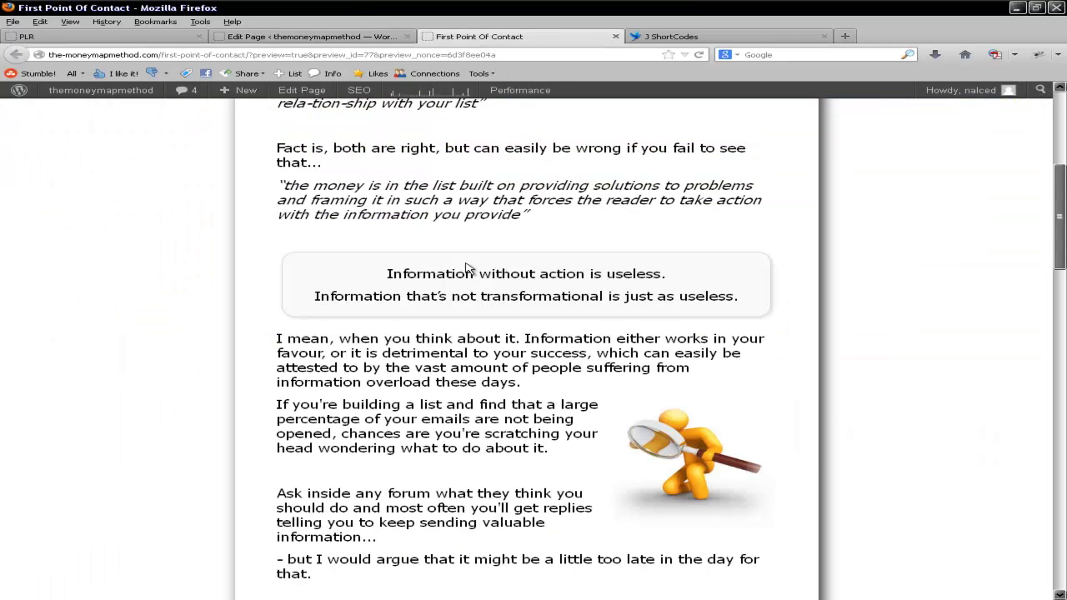
pyautogui.moveTo(744, 304); pyautogui.dragTo(326, 267)
pyautogui.click(229, 342)
pyautogui.click(313, 36)
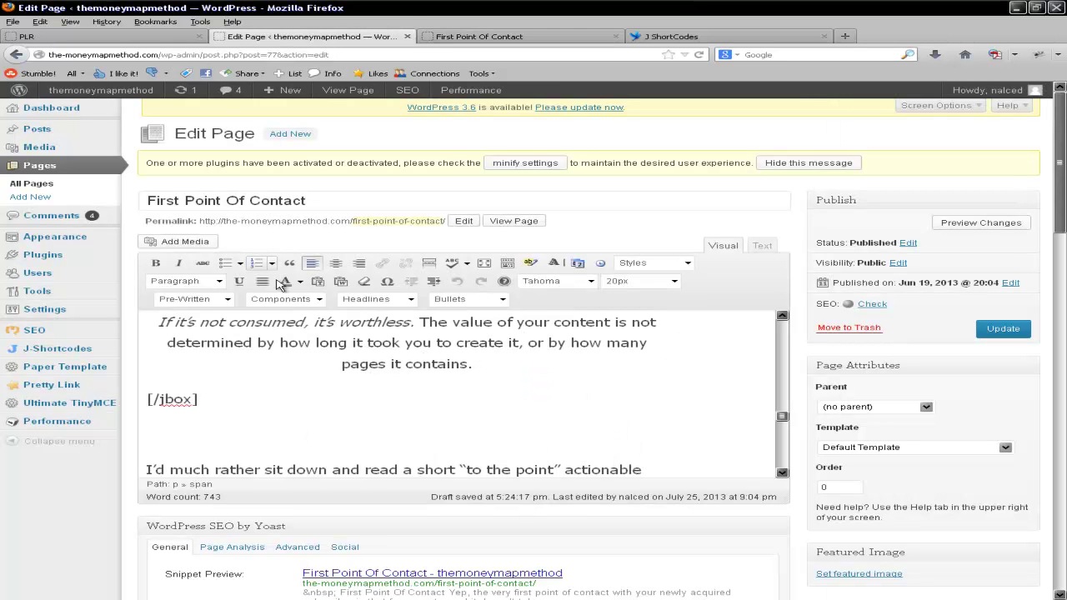
pyautogui.scroll(3, 321, 395)
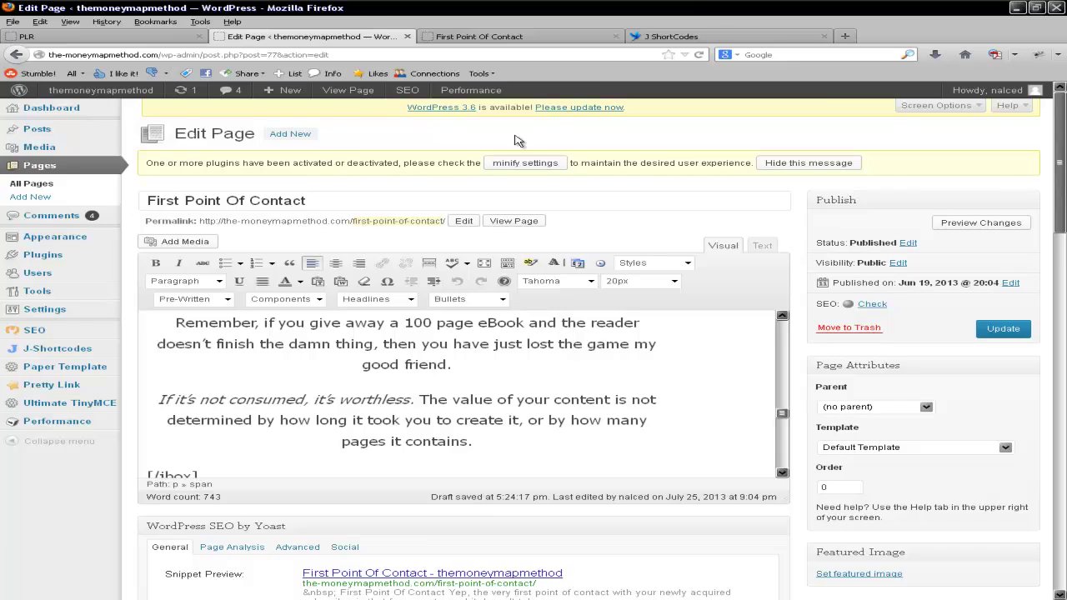
pyautogui.click(505, 37)
pyautogui.middleClick(174, 371)
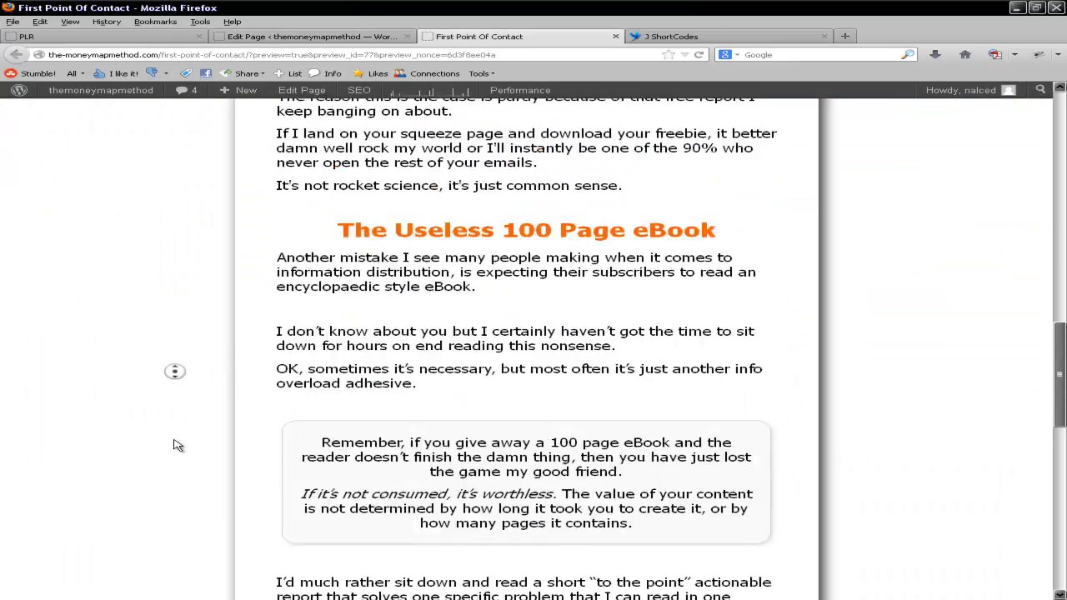
pyautogui.click(580, 372)
pyautogui.moveTo(647, 298); pyautogui.dragTo(292, 197)
pyautogui.click(484, 254)
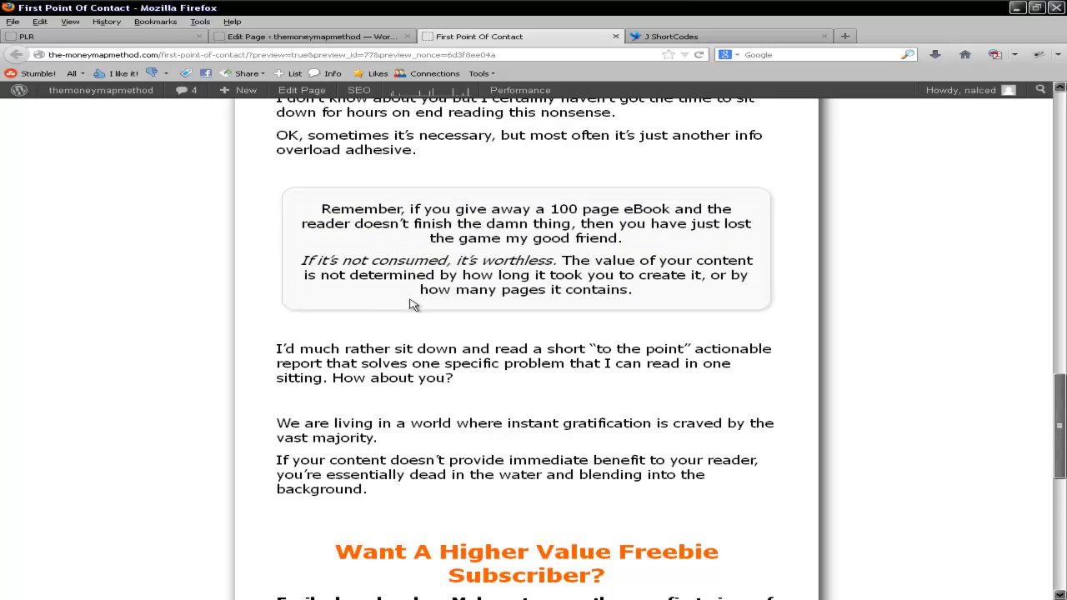
pyautogui.middleClick(237, 333)
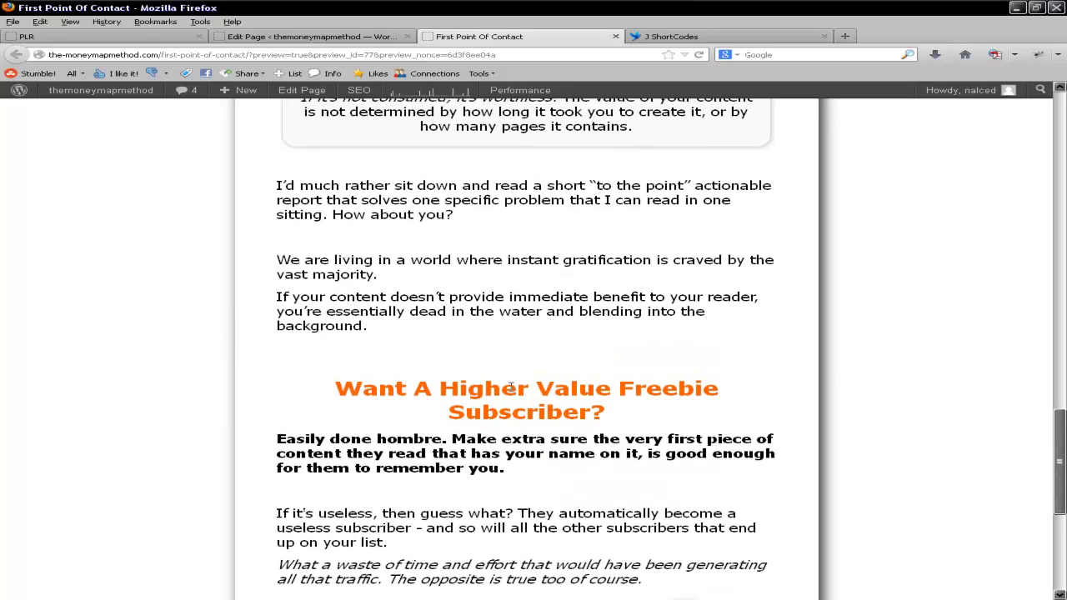
pyautogui.scroll(3, 230, 396)
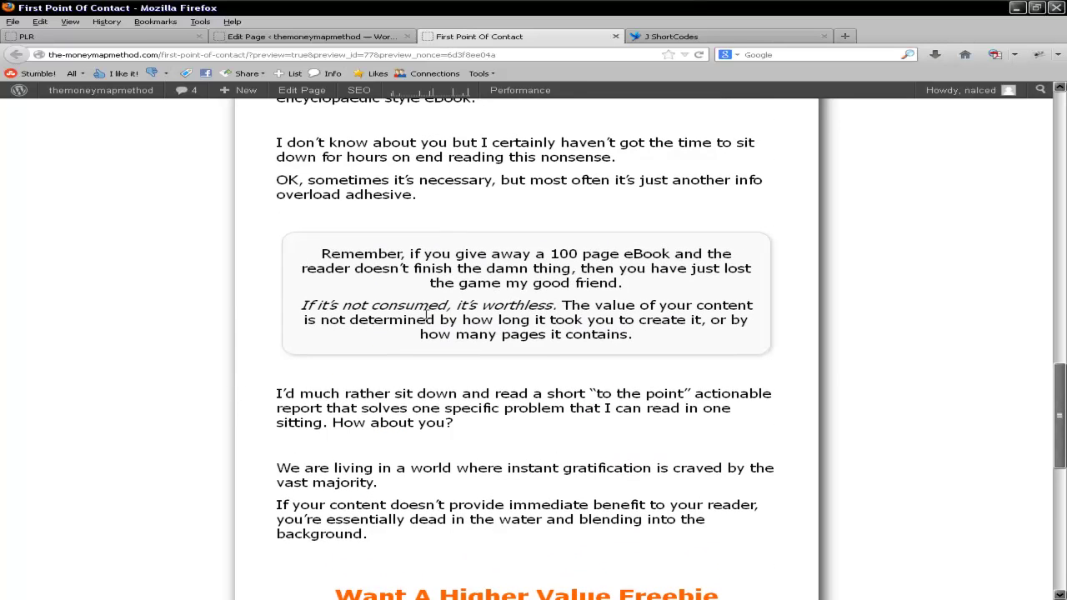
pyautogui.click(325, 36)
pyautogui.scroll(2, 250, 392)
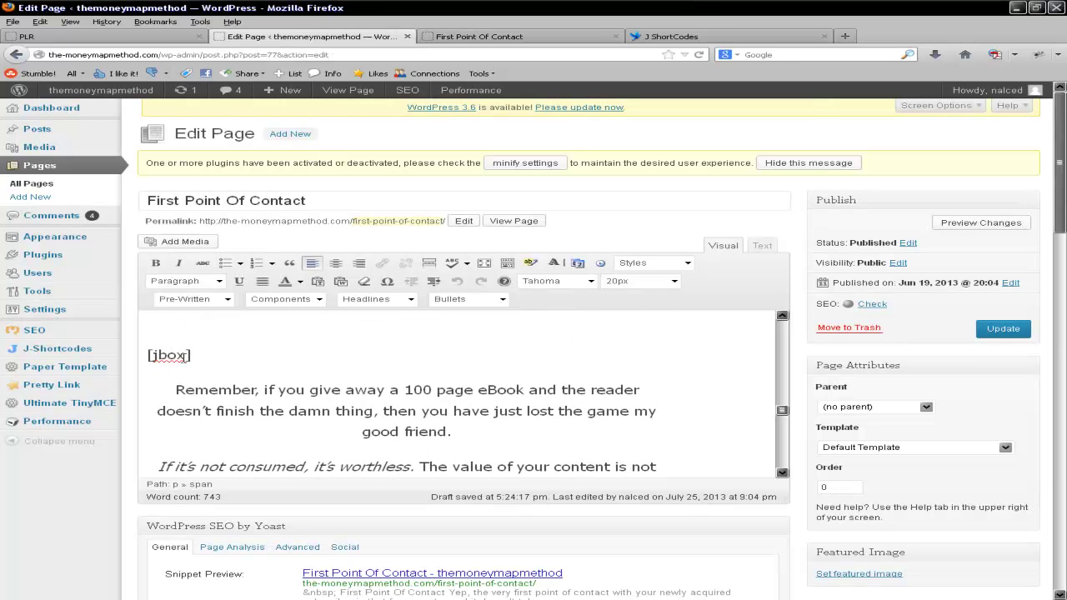
# Add color="red" so the opening shortcode reads [jbox color="red"].
pyautogui.click(187, 355)
pyautogui.write('color=')
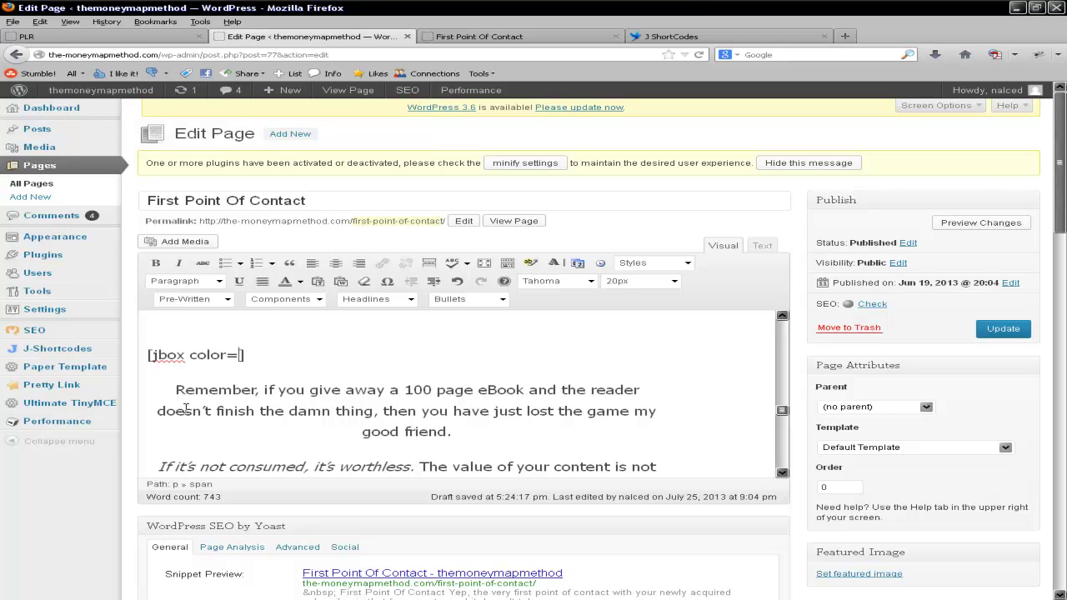
pyautogui.write('red')
pyautogui.press('BackSpace')
pyautogui.press('BackSpace')
pyautogui.press('BackSpace')
pyautogui.write('"red')
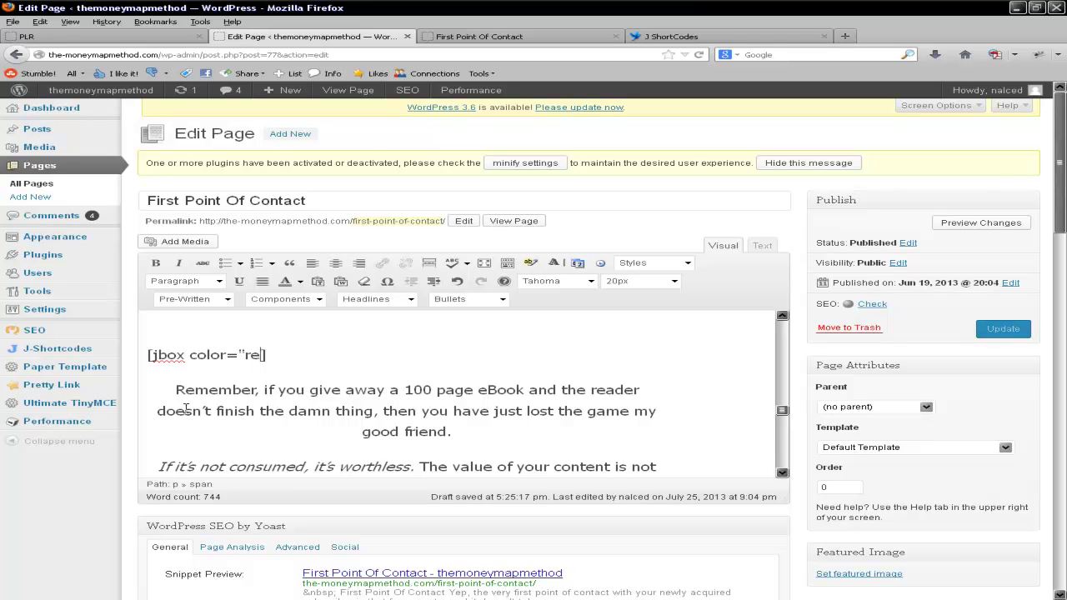
pyautogui.write('"')
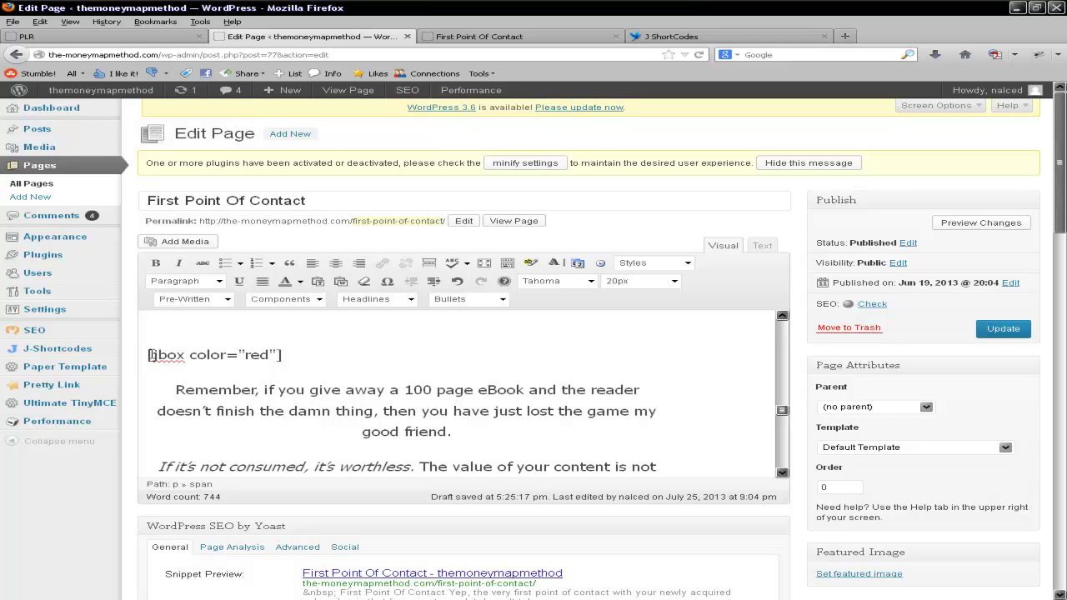
pyautogui.moveTo(186, 356); pyautogui.dragTo(148, 356)
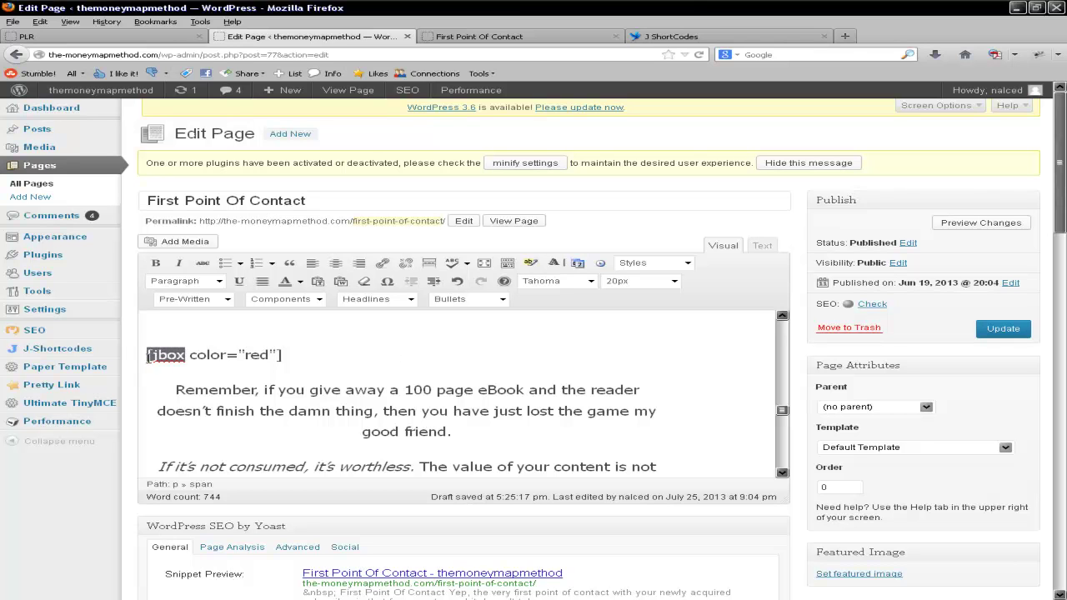
pyautogui.click(198, 376)
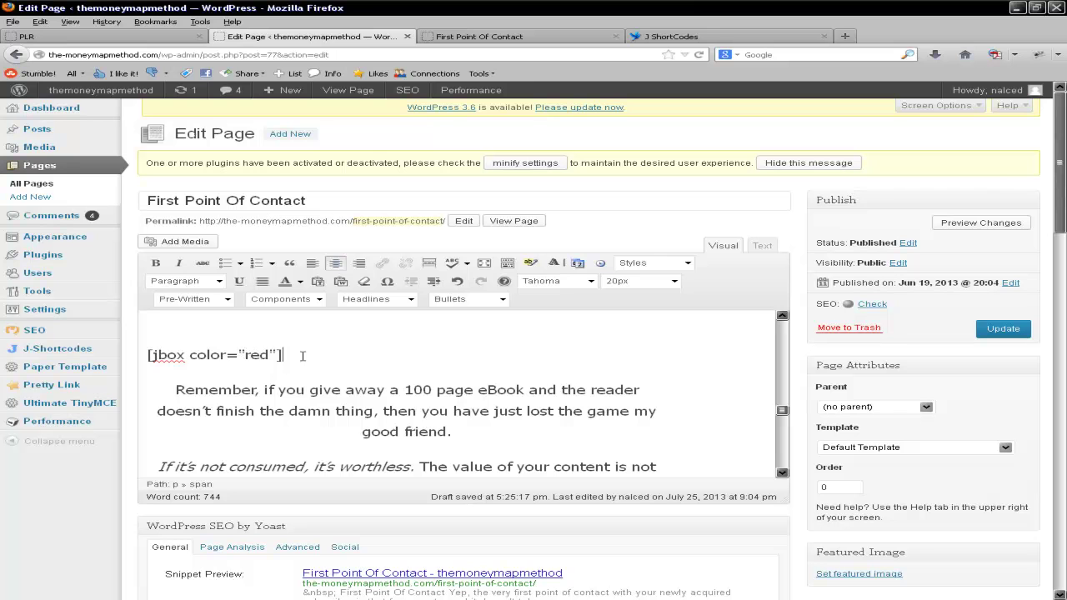
# Switch to Text view, preview the changes, and view the refreshed preview tab.
pyautogui.click(760, 247)
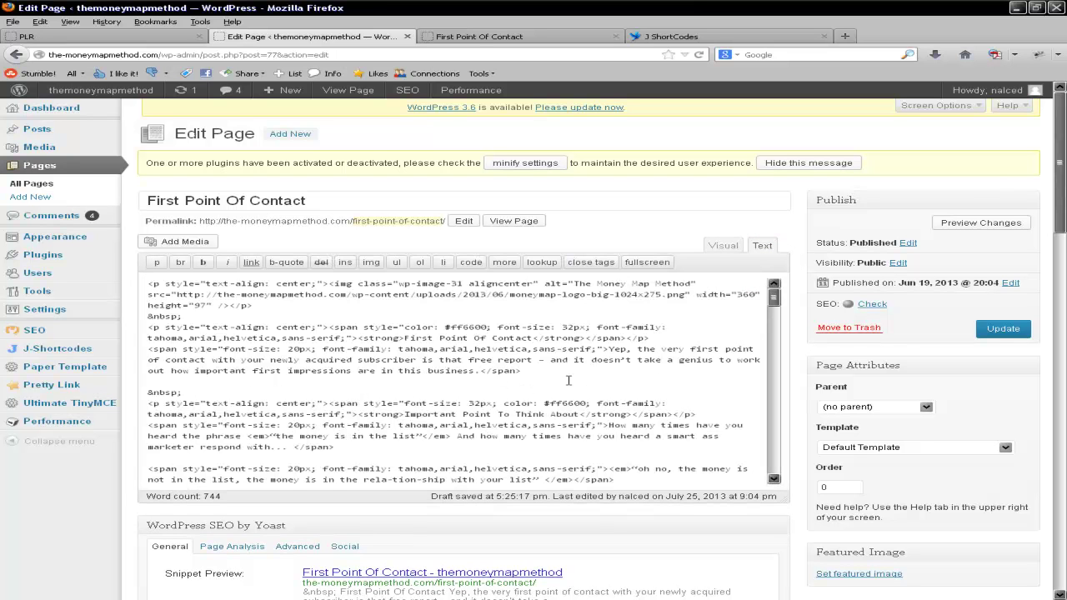
pyautogui.click(980, 223)
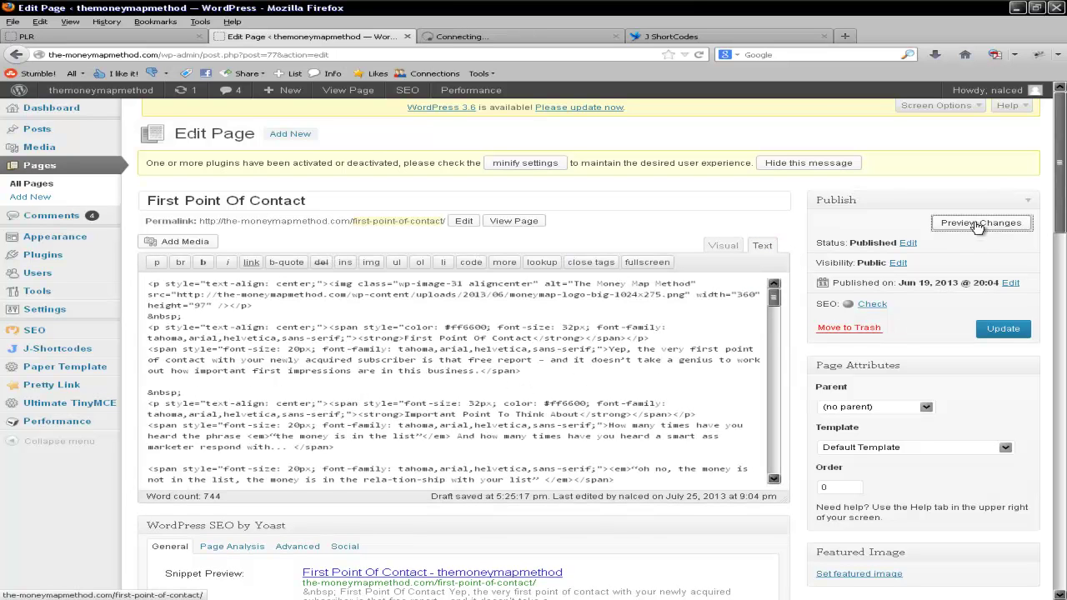
pyautogui.click(469, 38)
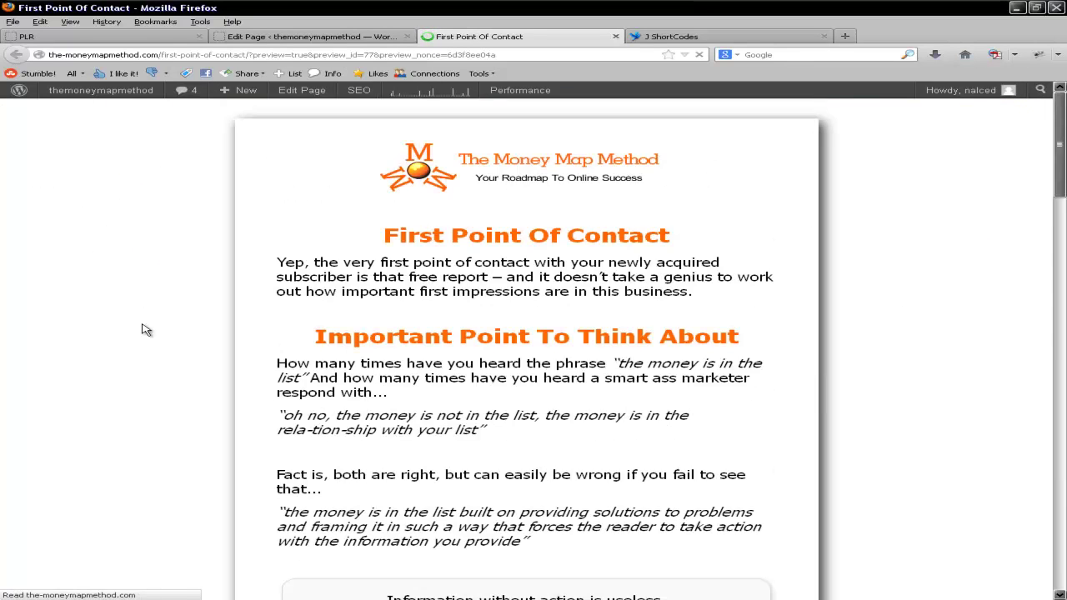
pyautogui.middleClick(151, 291)
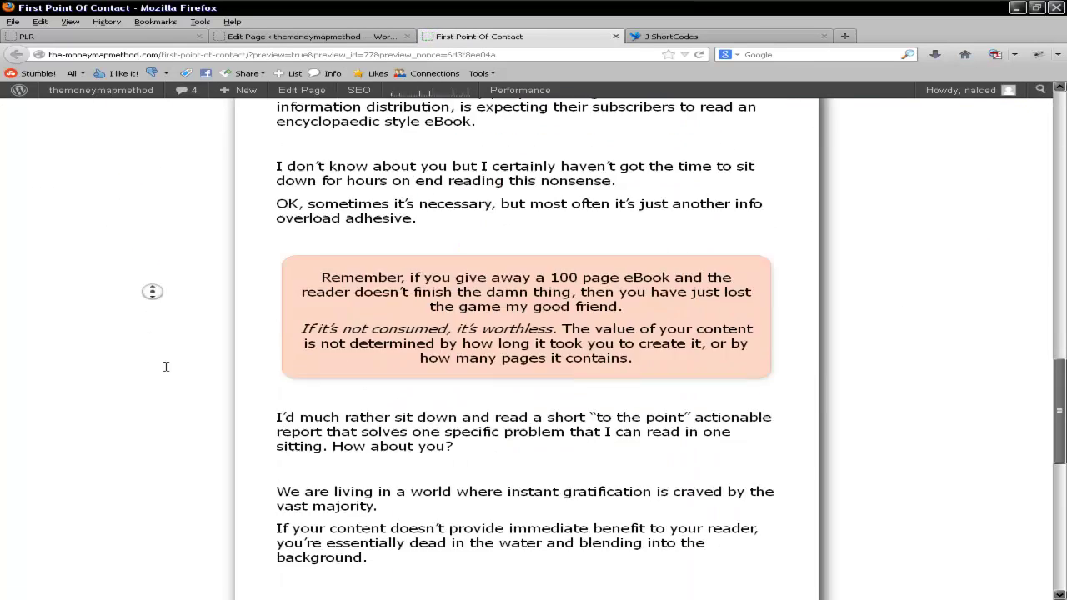
pyautogui.moveTo(667, 362); pyautogui.dragTo(286, 280)
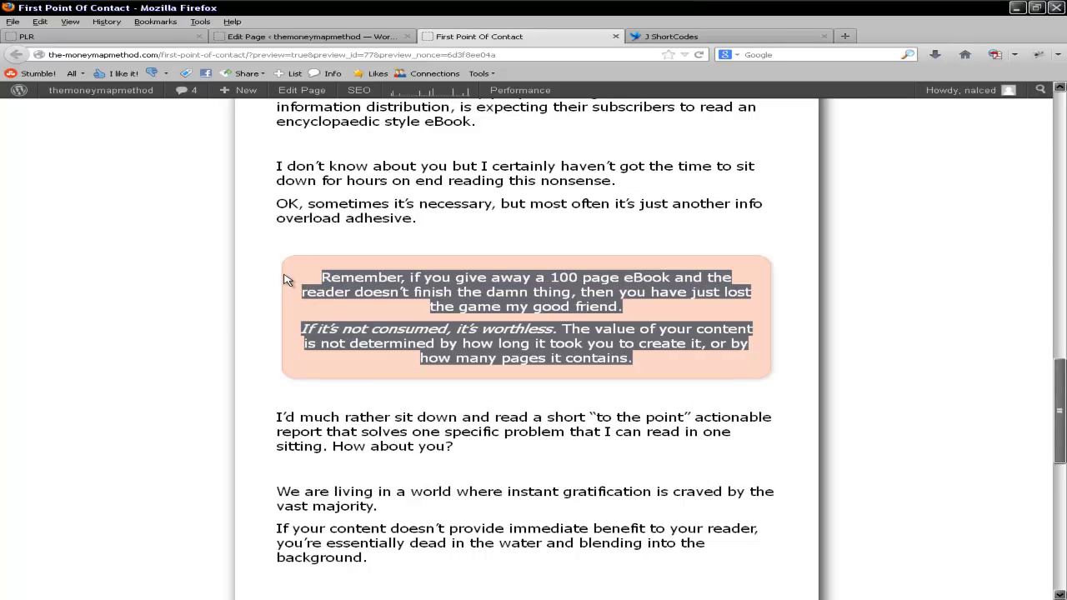
pyautogui.middleClick(163, 353)
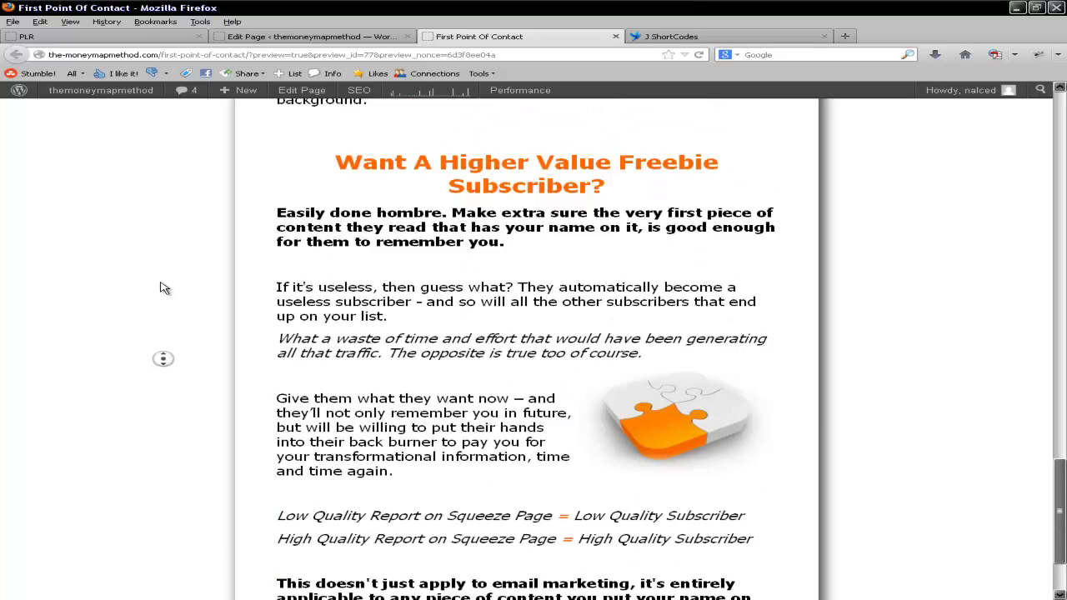
pyautogui.middleClick(165, 287)
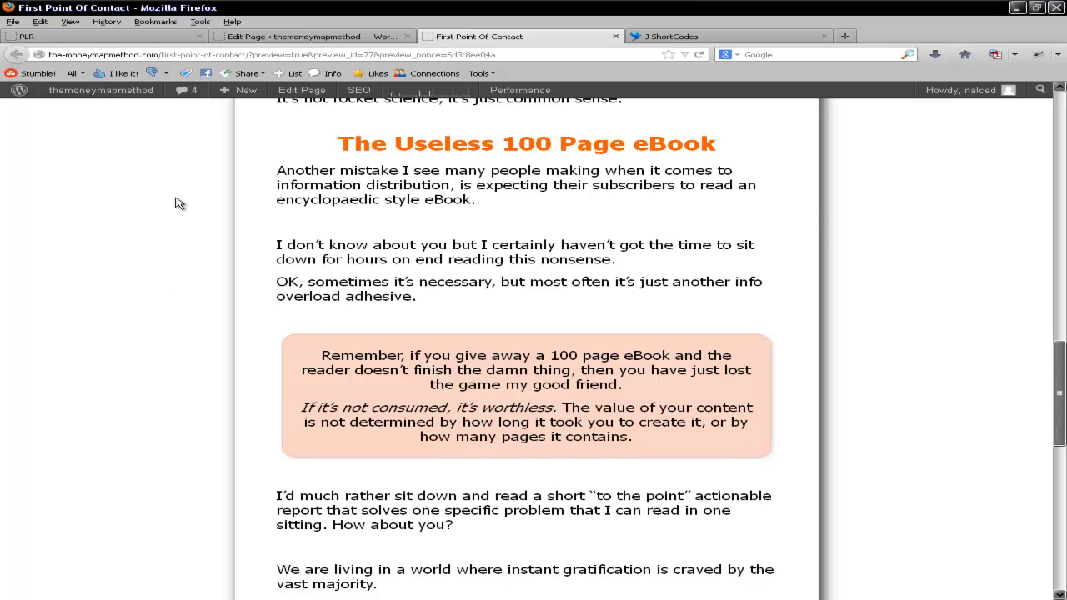
pyautogui.middleClick(185, 299)
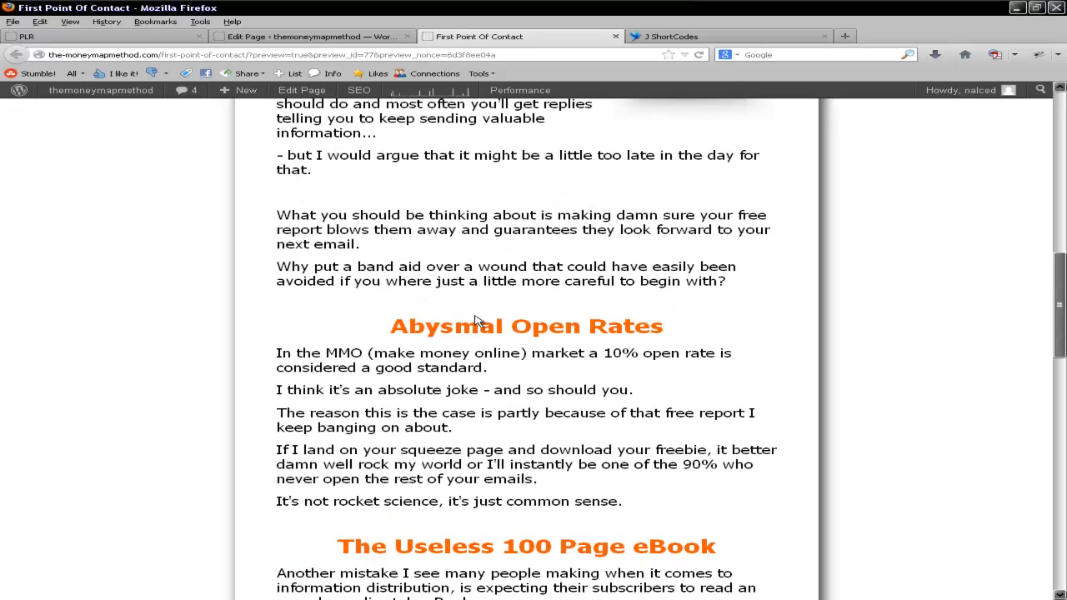
pyautogui.middleClick(153, 339)
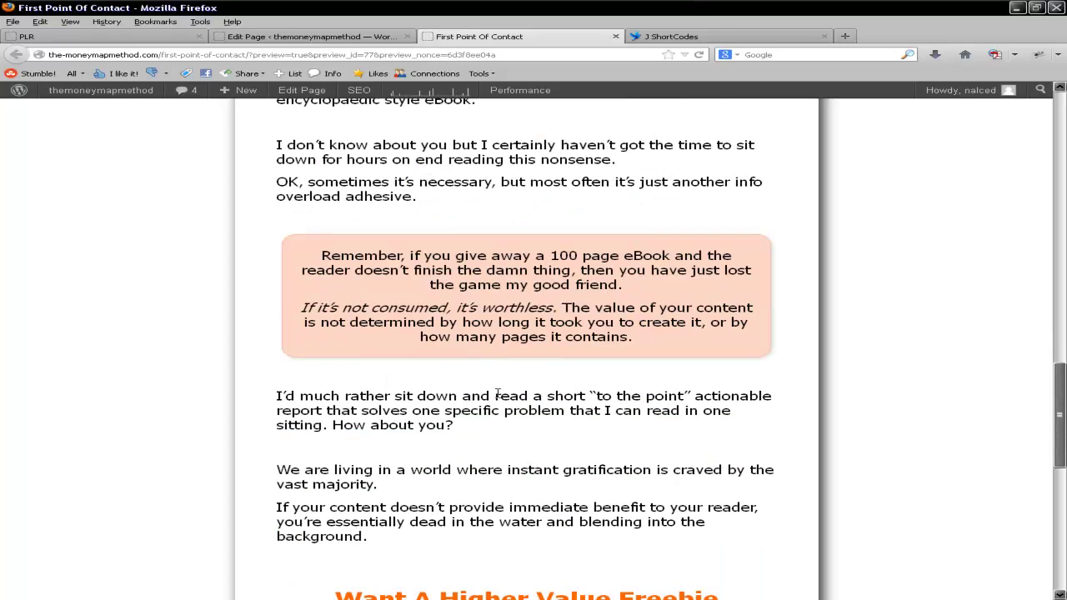
pyautogui.middleClick(72, 198)
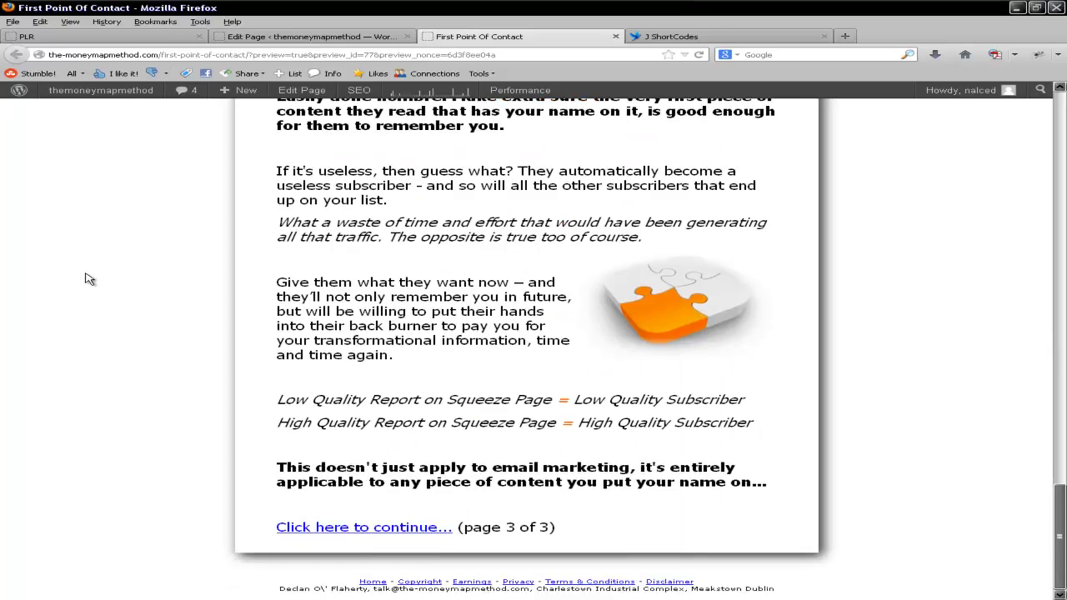
pyautogui.middleClick(86, 274)
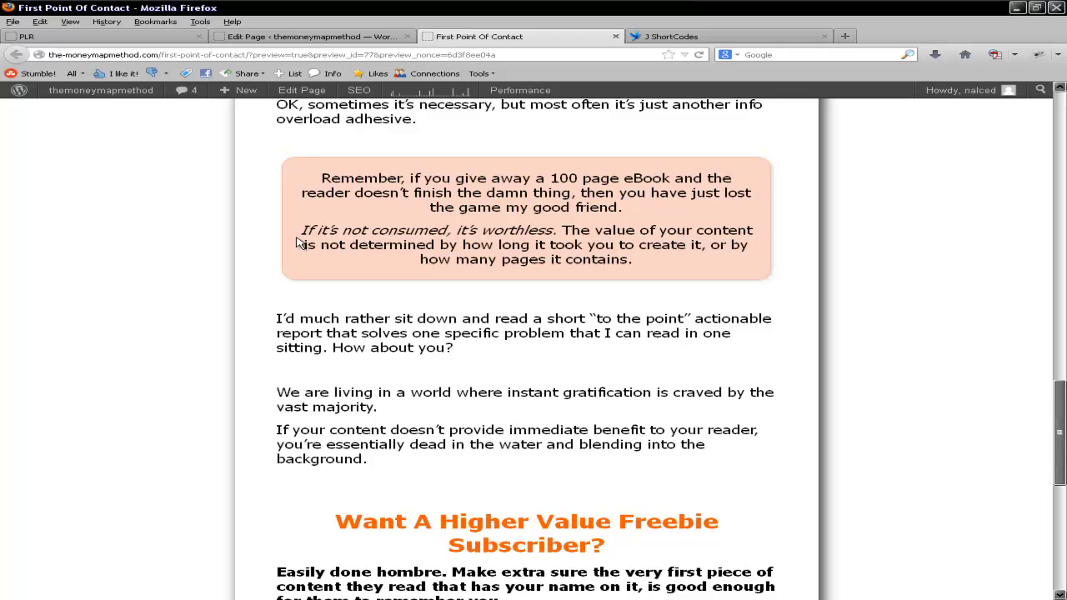
# Close the First Point Of Contact preview and scroll the J ShortCodes page through J Boxes and J Buttons.
pyautogui.click(616, 37)
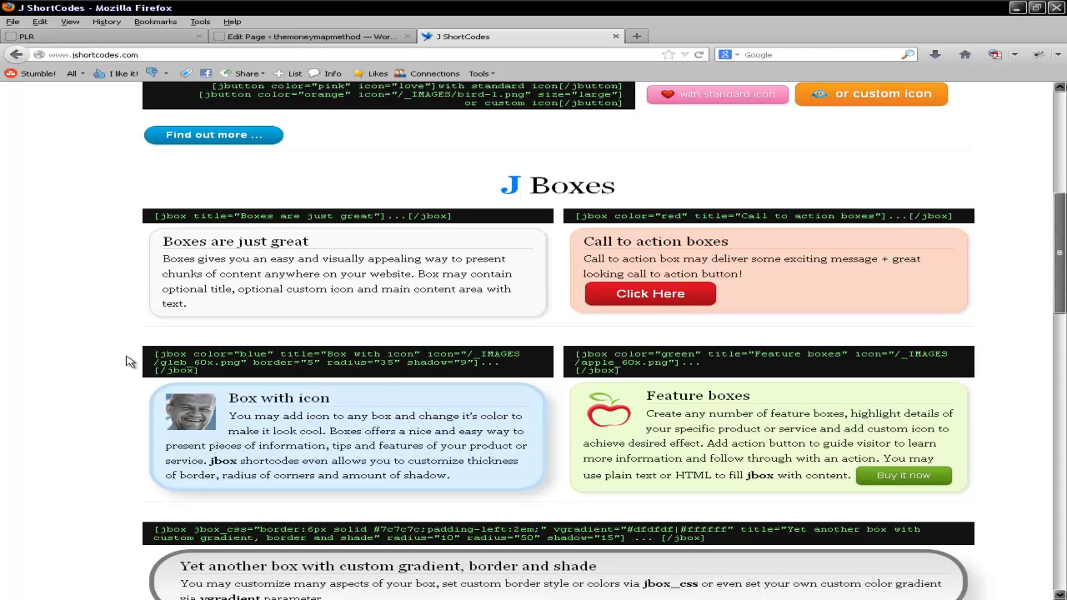
pyautogui.middleClick(77, 353)
pyautogui.scroll(5, 77, 352)
pyautogui.scroll(-6, 78, 353)
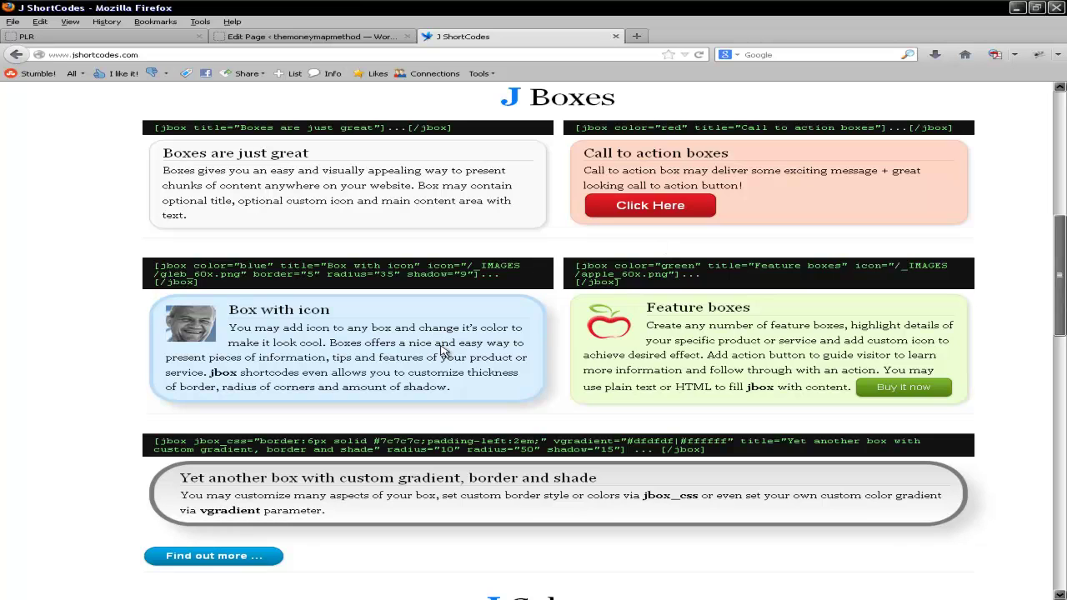
pyautogui.scroll(7, 86, 455)
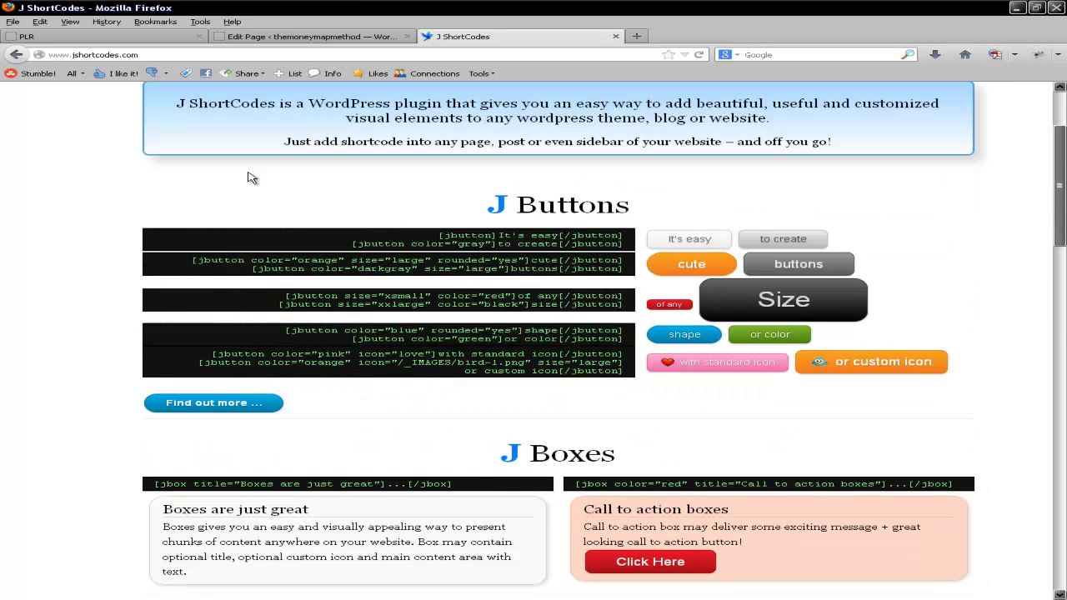
# Back in the Visual editor, delete the red color setting from [jbox color="red"].
pyautogui.click(291, 40)
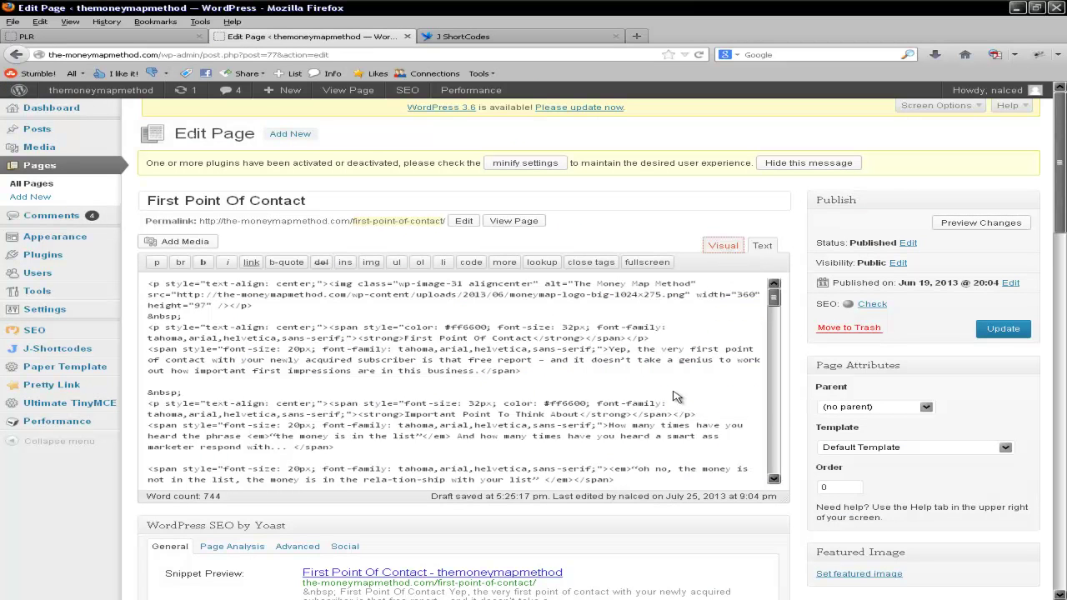
pyautogui.click(781, 403)
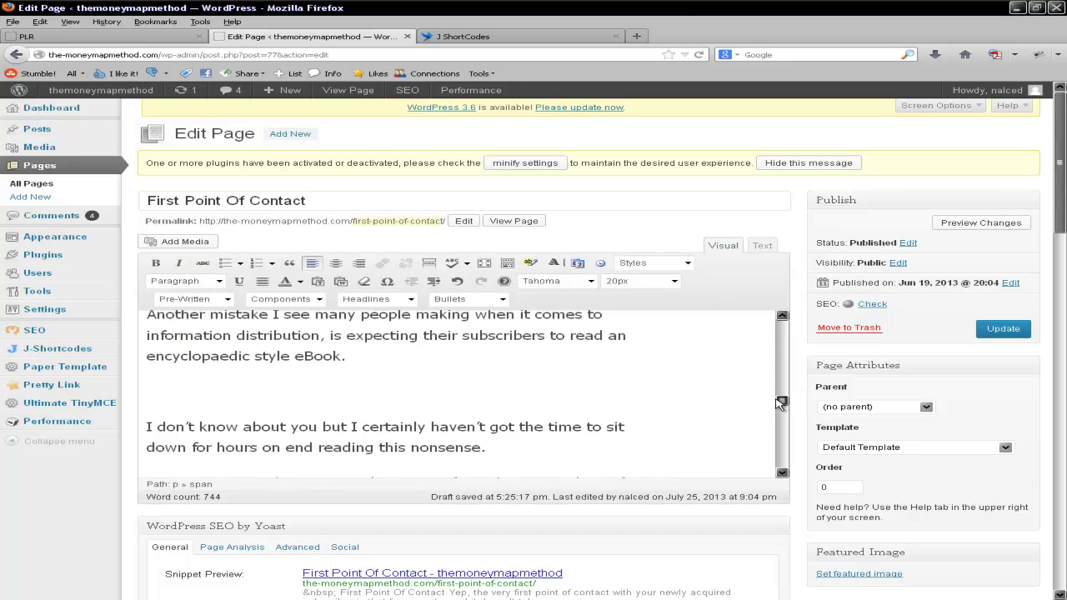
pyautogui.moveTo(781, 403); pyautogui.dragTo(781, 415)
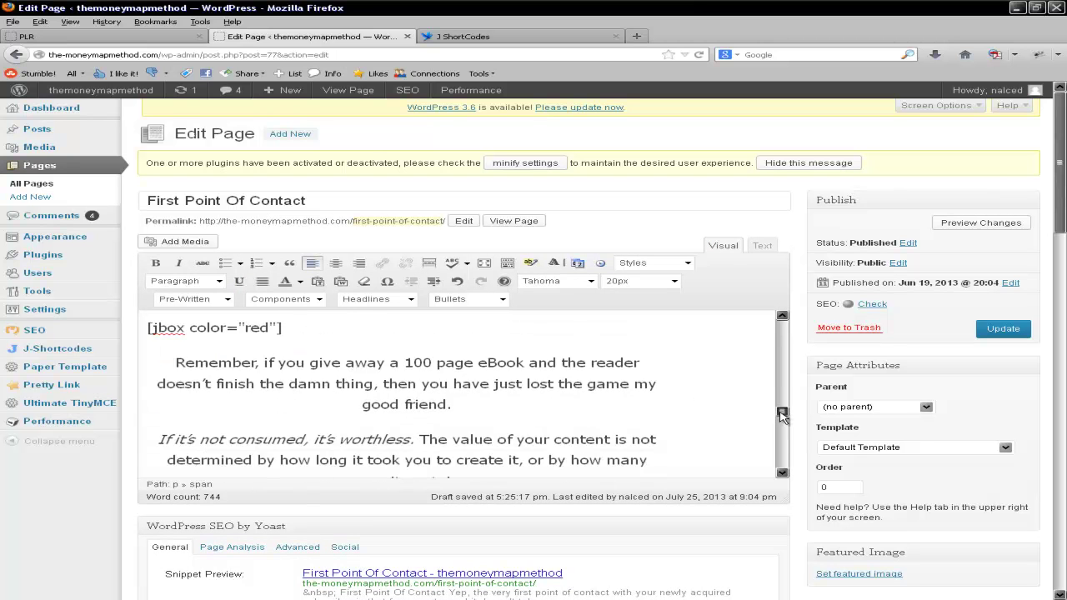
pyautogui.click(280, 327)
pyautogui.press('BackSpace')
pyautogui.press('BackSpace')
pyautogui.press('BackSpace')
pyautogui.press('BackSpace')
pyautogui.press('BackSpace')
pyautogui.press('BackSpace')
pyautogui.press('BackSpace')
pyautogui.press('BackSpace')
pyautogui.press('BackSpace')
pyautogui.press('BackSpace')
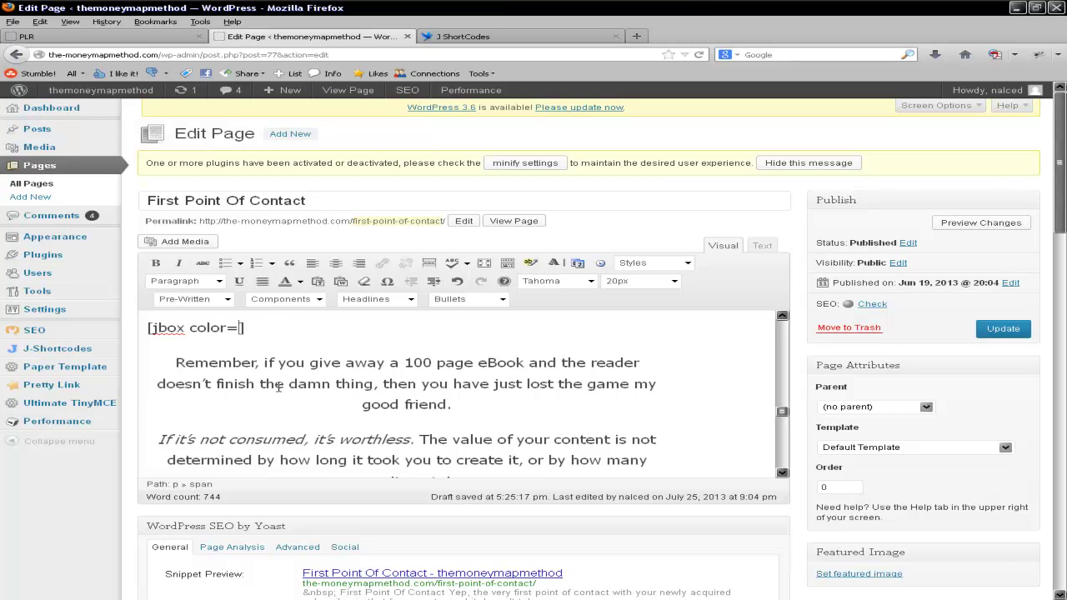
pyautogui.press('BackSpace')
pyautogui.click(405, 363)
# Scroll down and go to the closing [/jbox] shortcode after the quote.
pyautogui.click(150, 332)
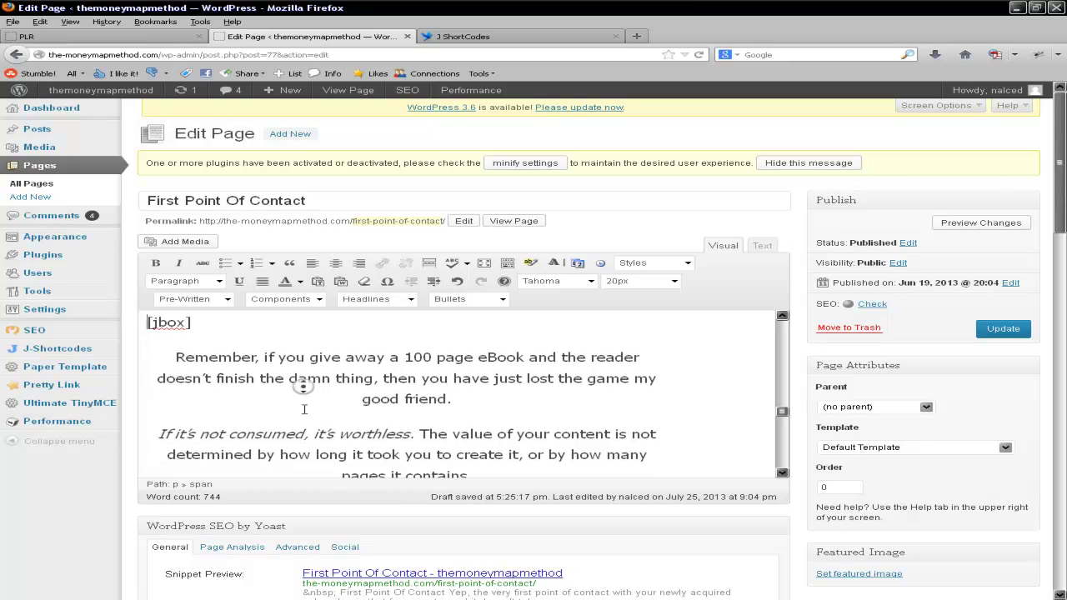
pyautogui.scroll(-3, 304, 386)
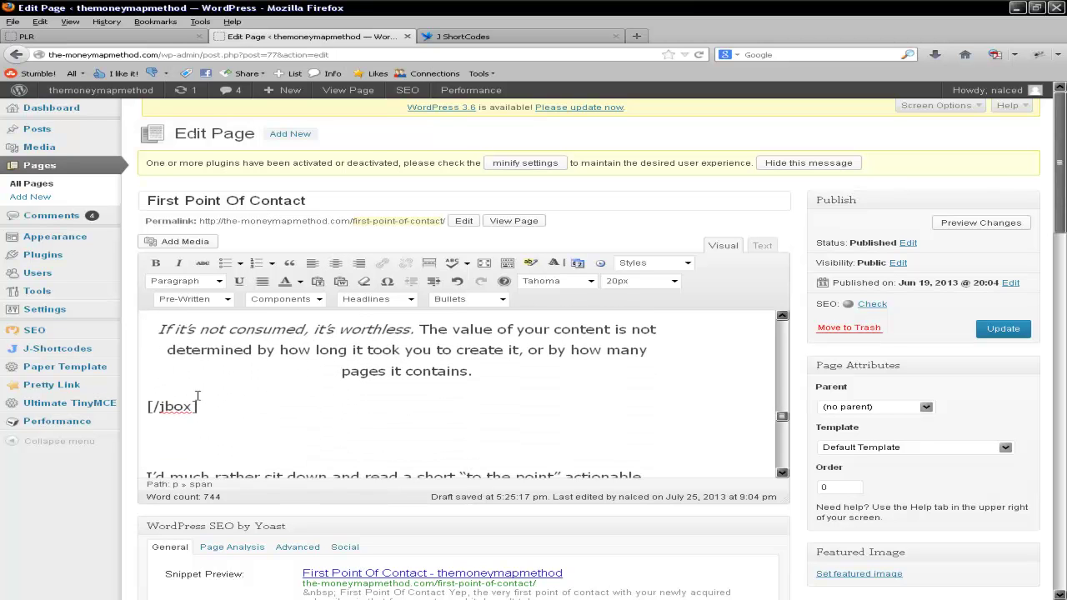
pyautogui.click(146, 407)
pyautogui.click(188, 414)
pyautogui.middleClick(613, 419)
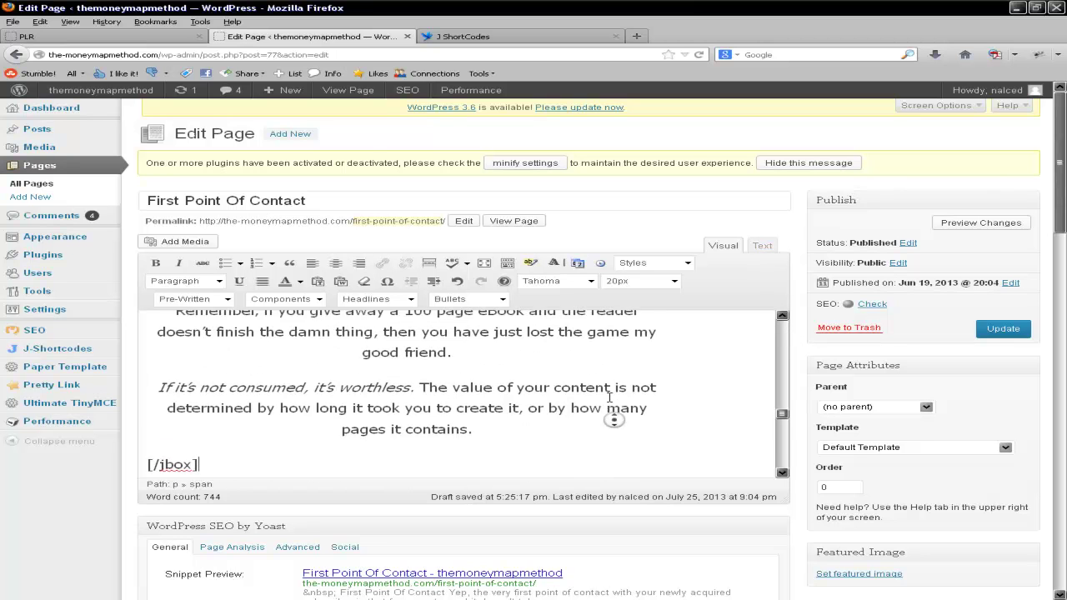
# Type color="blue" after jbox so it reads [jbox color="blue"], then switch to Text view.
pyautogui.click(426, 401)
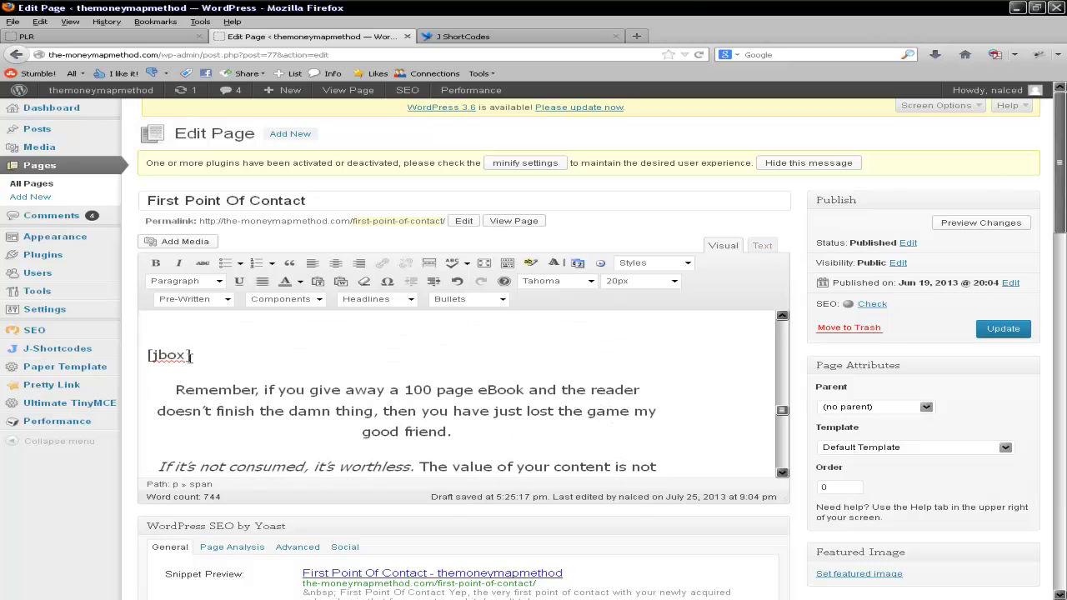
pyautogui.click(181, 355)
pyautogui.write('color="blue')
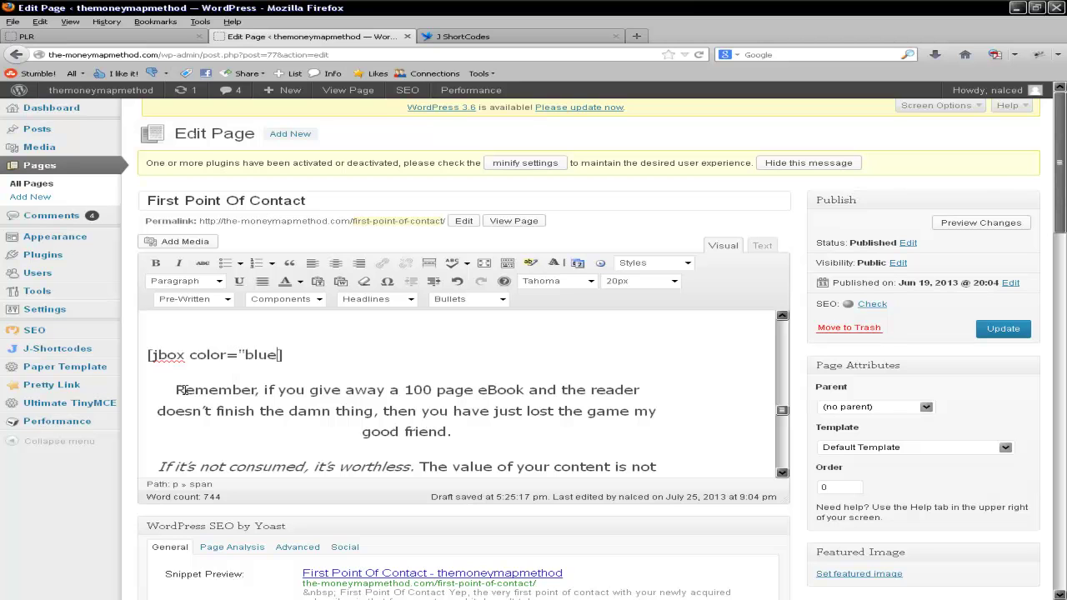
pyautogui.write('"')
pyautogui.click(762, 245)
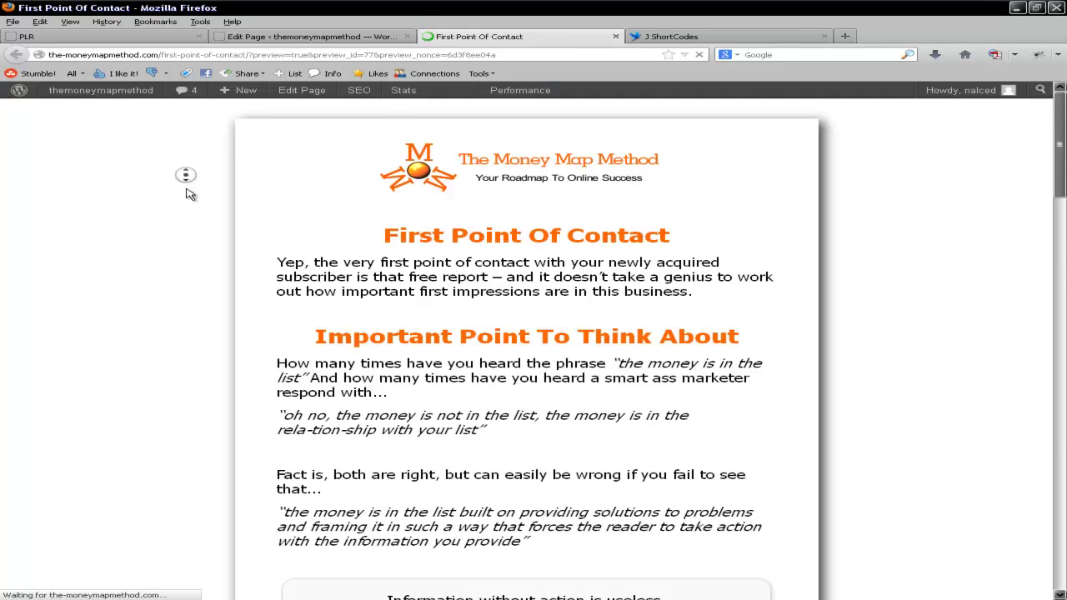
# Check the Remember quote now sits in a light-blue box, then return to the editor.
pyautogui.scroll(-15, 190, 194)
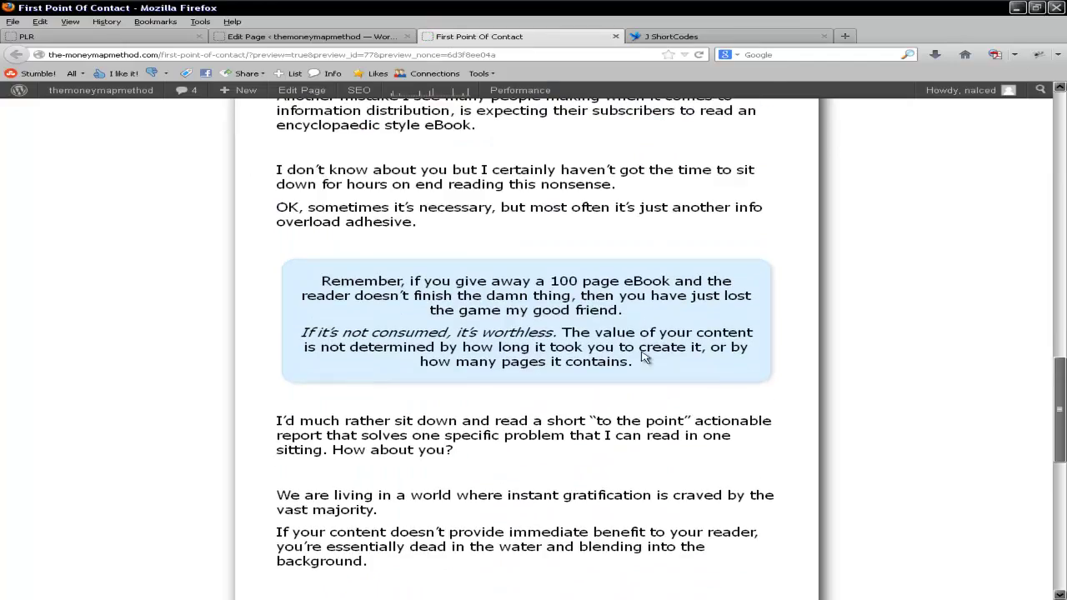
pyautogui.moveTo(633, 365); pyautogui.dragTo(280, 286)
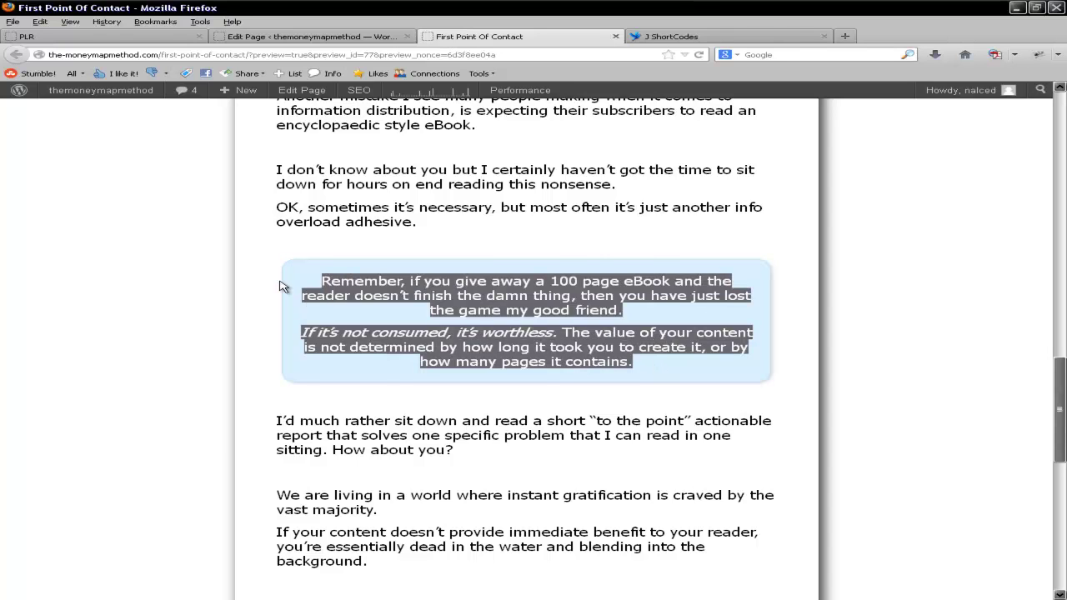
pyautogui.click(176, 329)
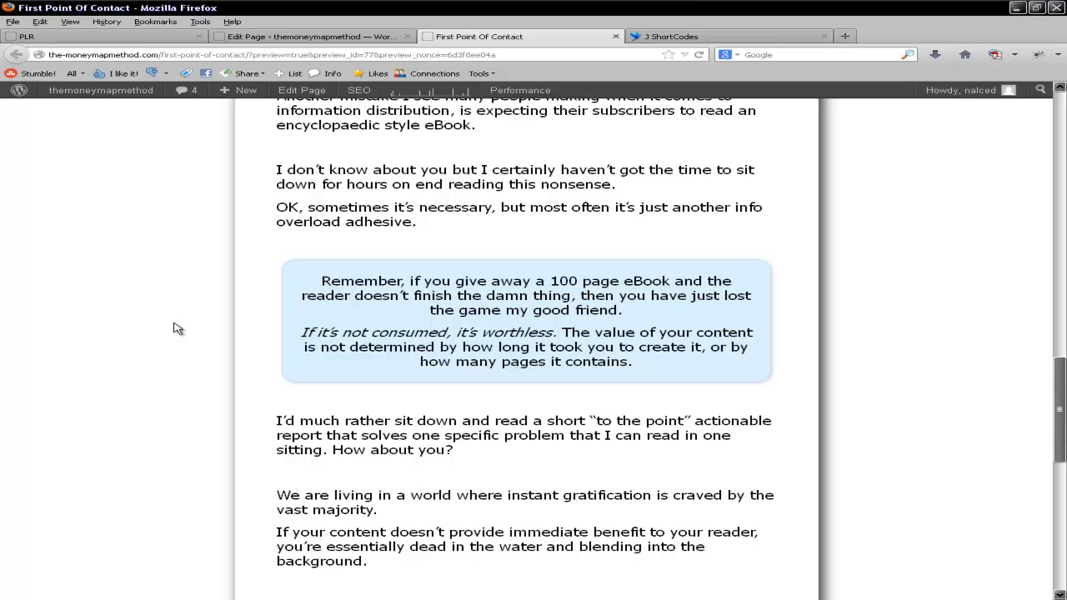
pyautogui.click(308, 36)
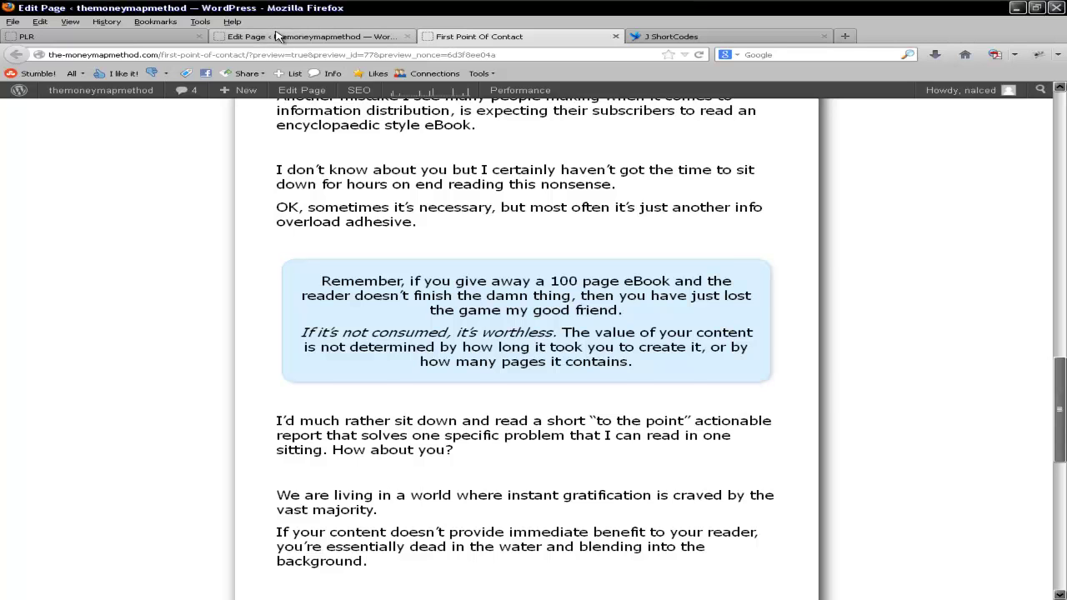
# Switch to Visual view and highlight the [jbox color="blue"] and closing [/jbox] shortcodes.
pyautogui.click(723, 245)
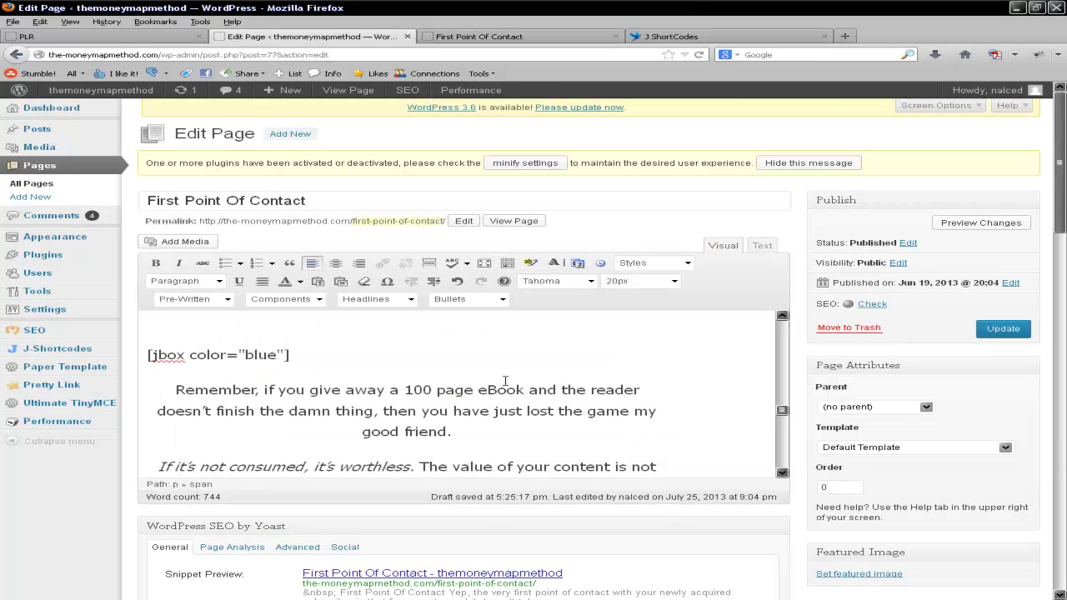
pyautogui.moveTo(314, 351); pyautogui.dragTo(108, 363)
pyautogui.click(400, 339)
pyautogui.moveTo(783, 410); pyautogui.dragTo(783, 418)
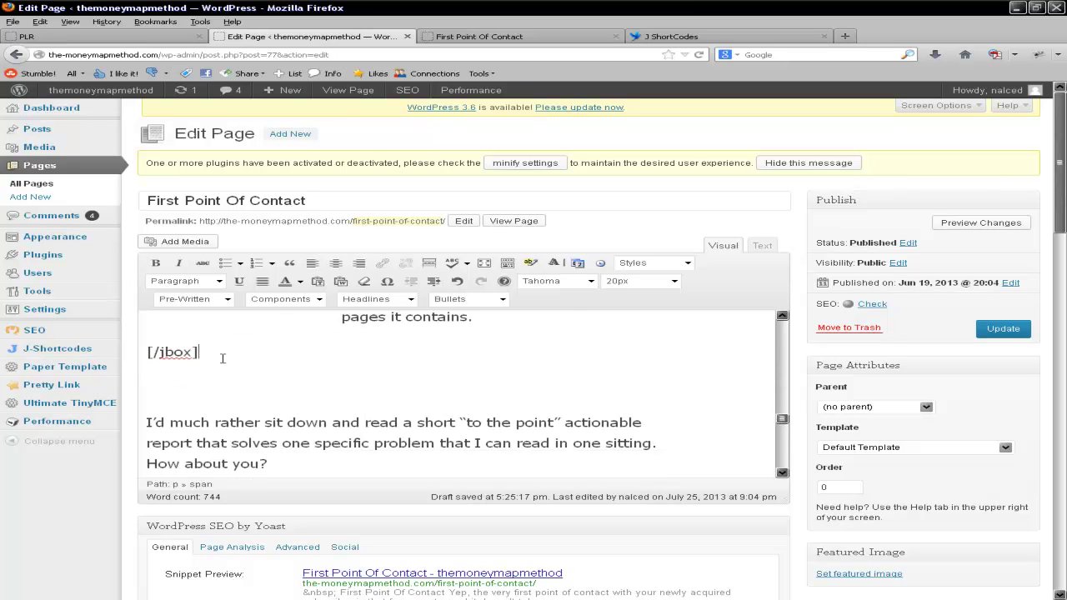
pyautogui.moveTo(221, 358); pyautogui.dragTo(124, 364)
pyautogui.click(355, 370)
pyautogui.moveTo(783, 419); pyautogui.dragTo(784, 419)
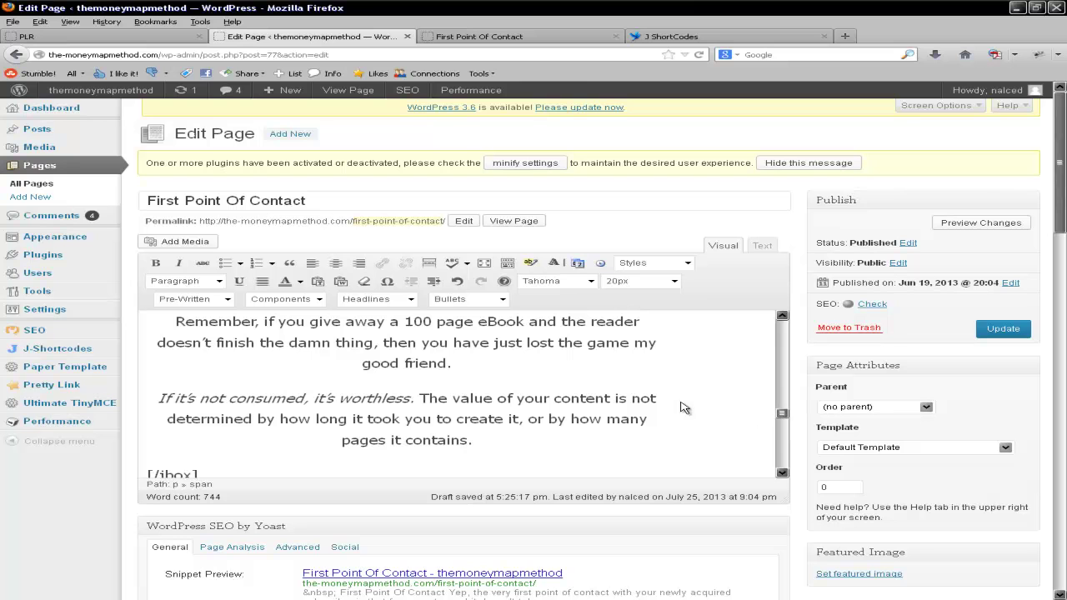
# Back on J ShortCodes, highlight the plugin's intro text and scroll down to J Boxes.
pyautogui.click(681, 36)
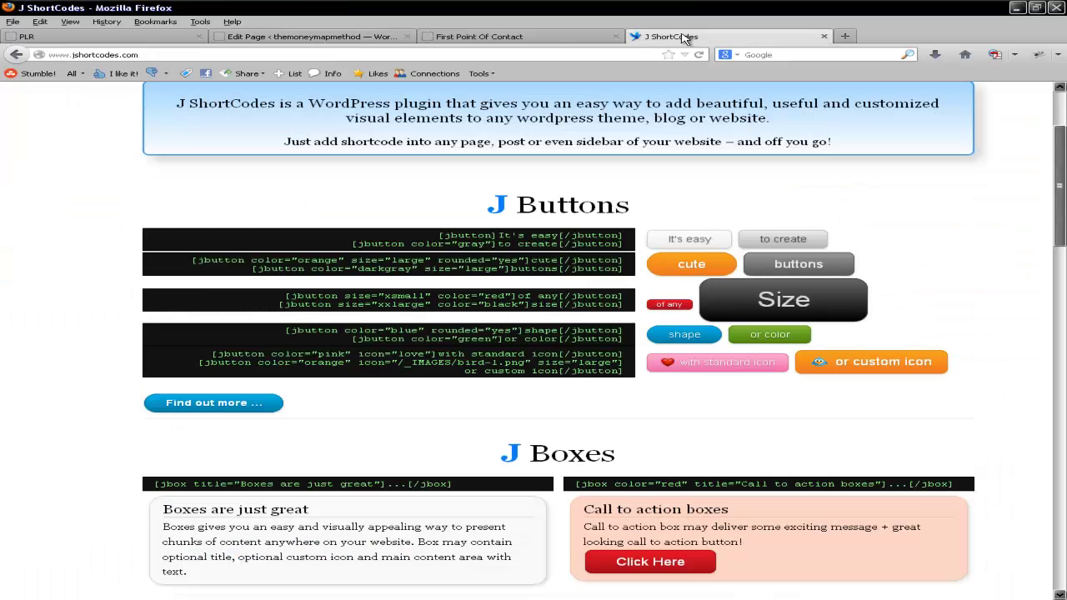
pyautogui.scroll(3, 89, 329)
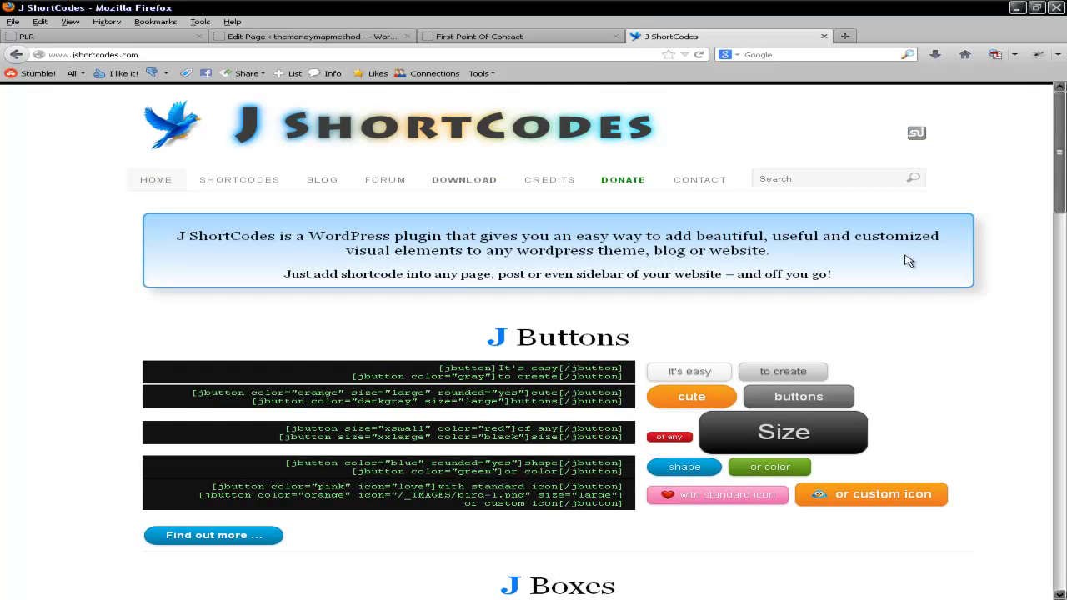
pyautogui.moveTo(922, 267); pyautogui.dragTo(71, 238)
pyautogui.click(72, 242)
pyautogui.scroll(-7, 72, 243)
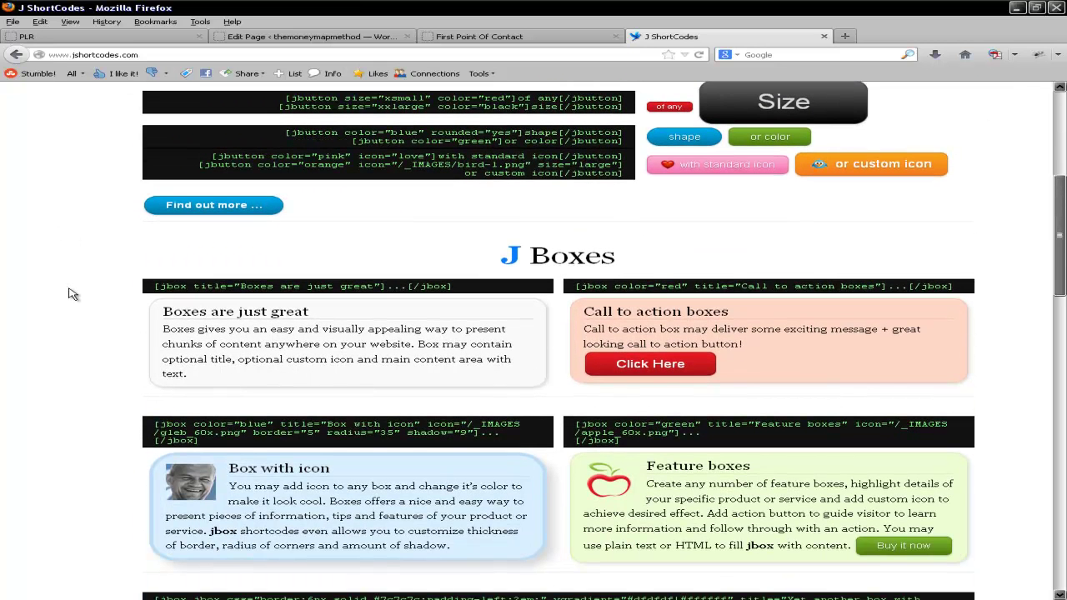